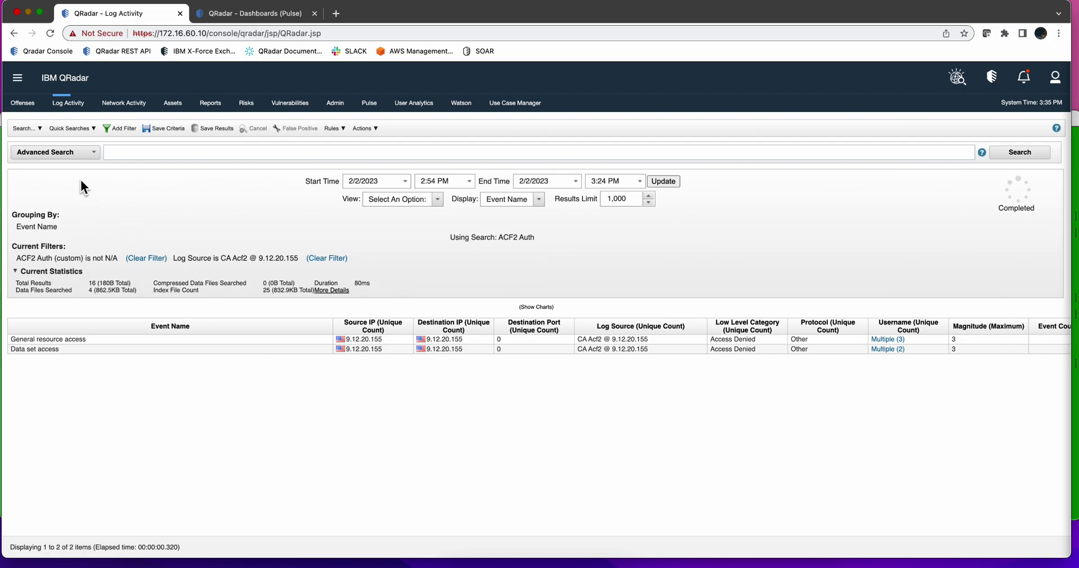
# Step: Run the 'ACF2 Auth - Last 30 Minutes' quick search and set the results view to Last 30 Minutes
pyautogui.click(93, 128)
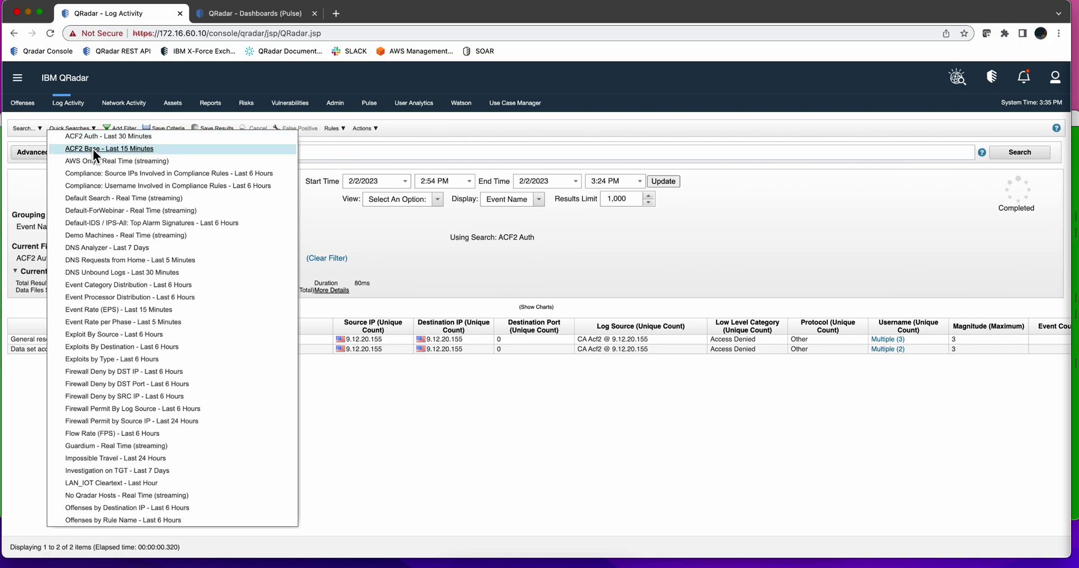
pyautogui.click(96, 137)
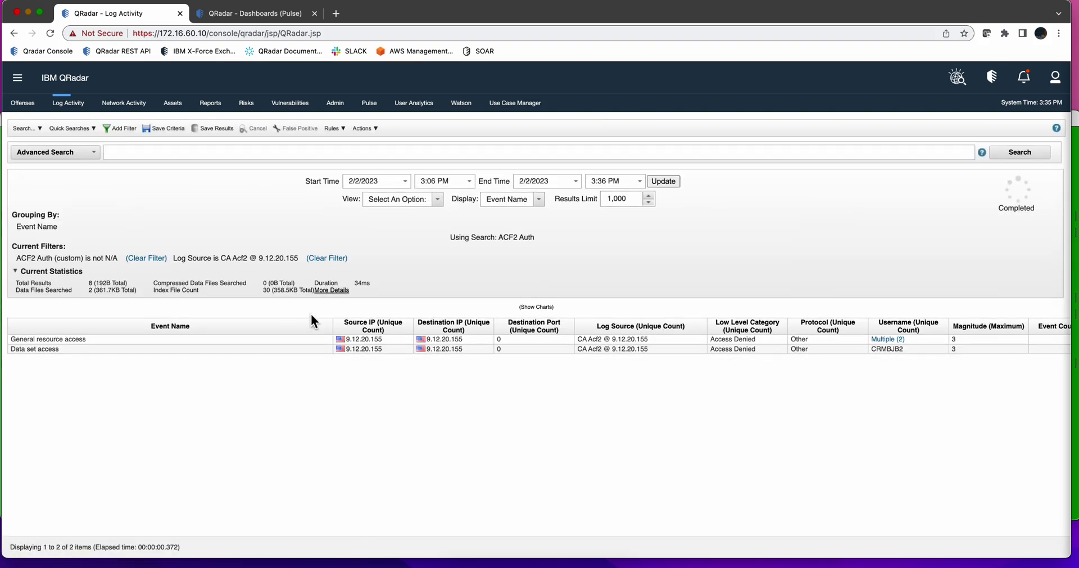
pyautogui.click(439, 200)
pyautogui.click(424, 276)
# Step: Start a new custom dashboard from the Pulse dashboards list
pyautogui.click(298, 13)
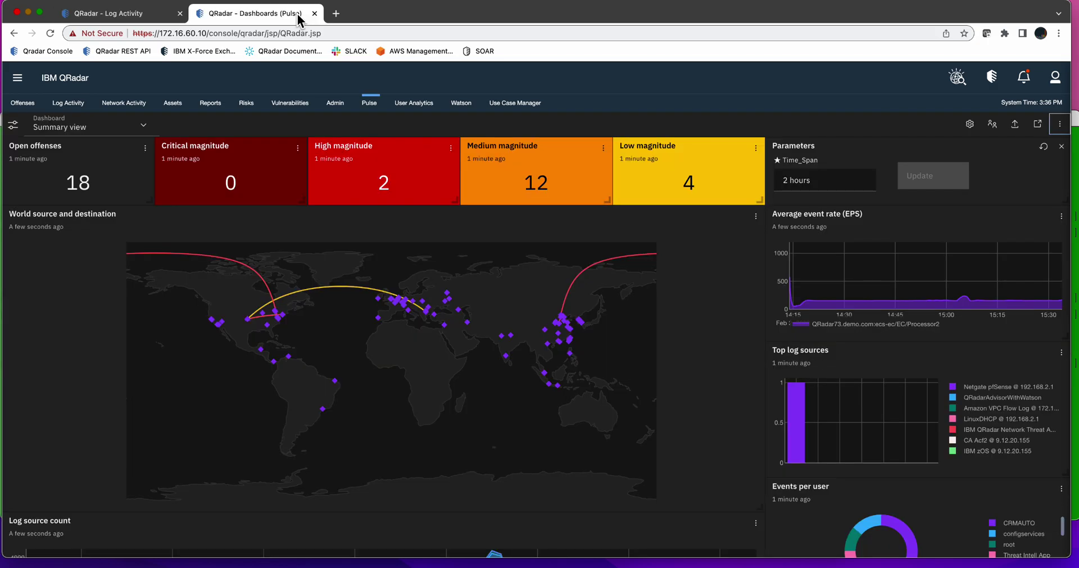
pyautogui.click(143, 127)
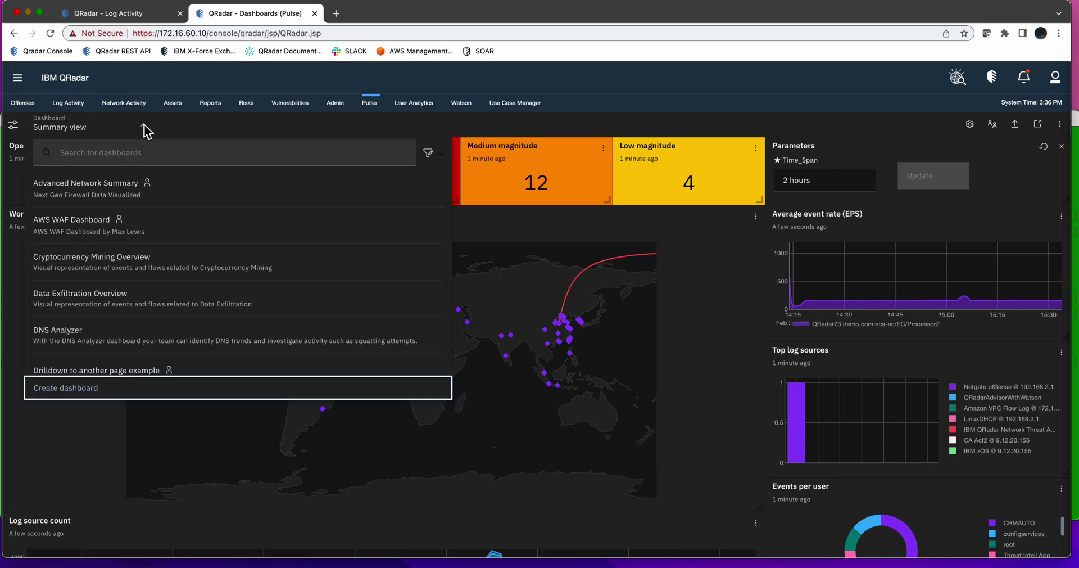
pyautogui.click(86, 387)
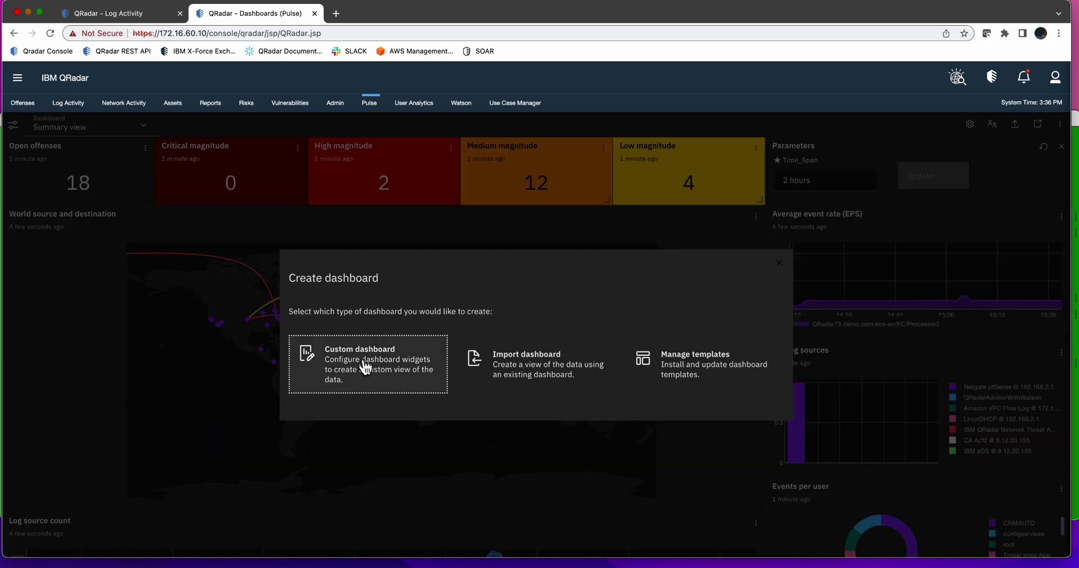
pyautogui.click(365, 366)
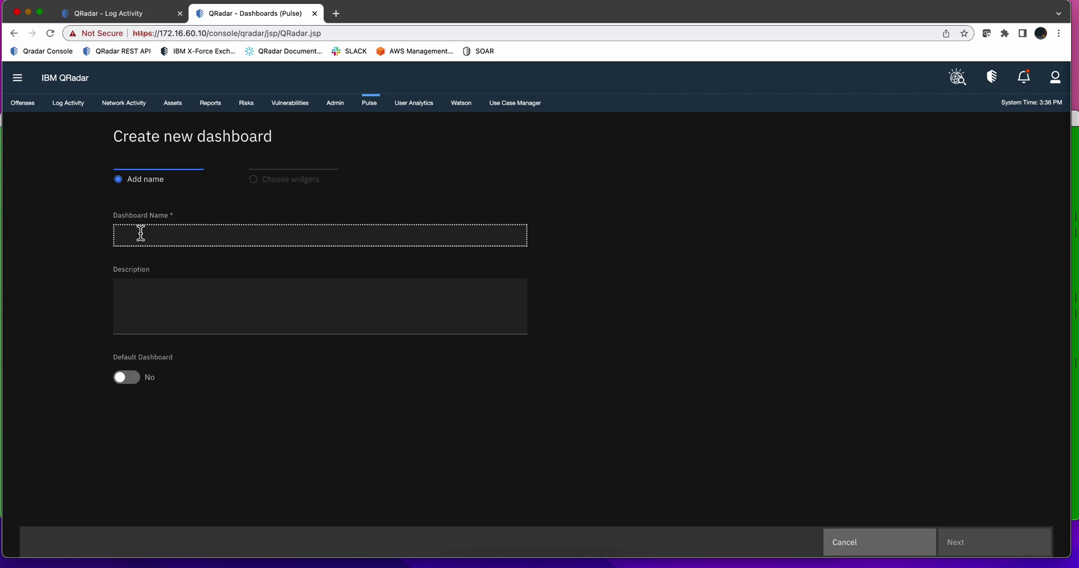
# Step: Name the dashboard 'My First ACF2' with description 'Des' and continue to widget selection
pyautogui.write('My F')
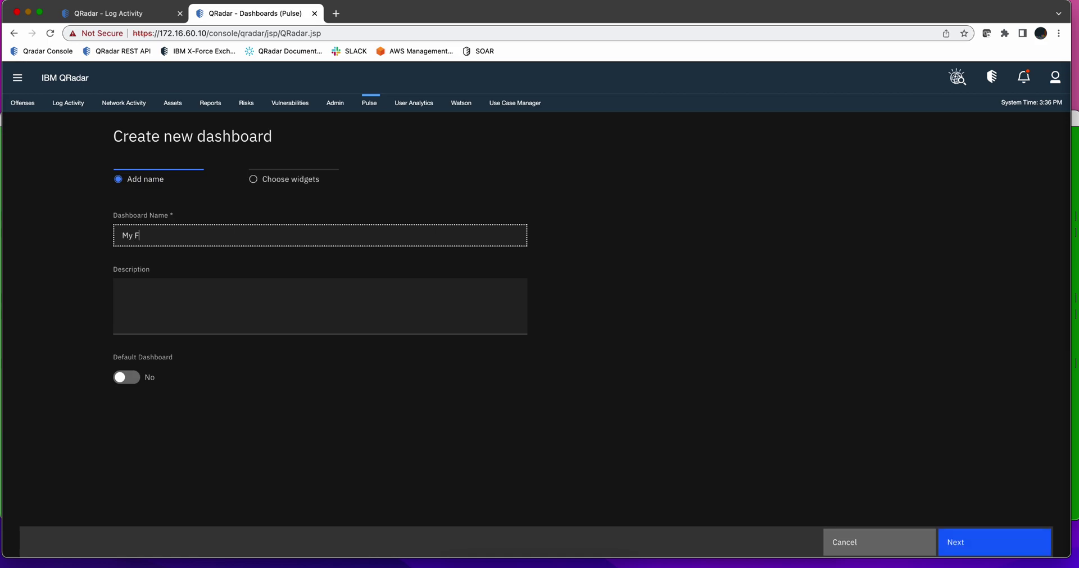
pyautogui.write('irst ACF2')
pyautogui.click(134, 294)
pyautogui.write('Des')
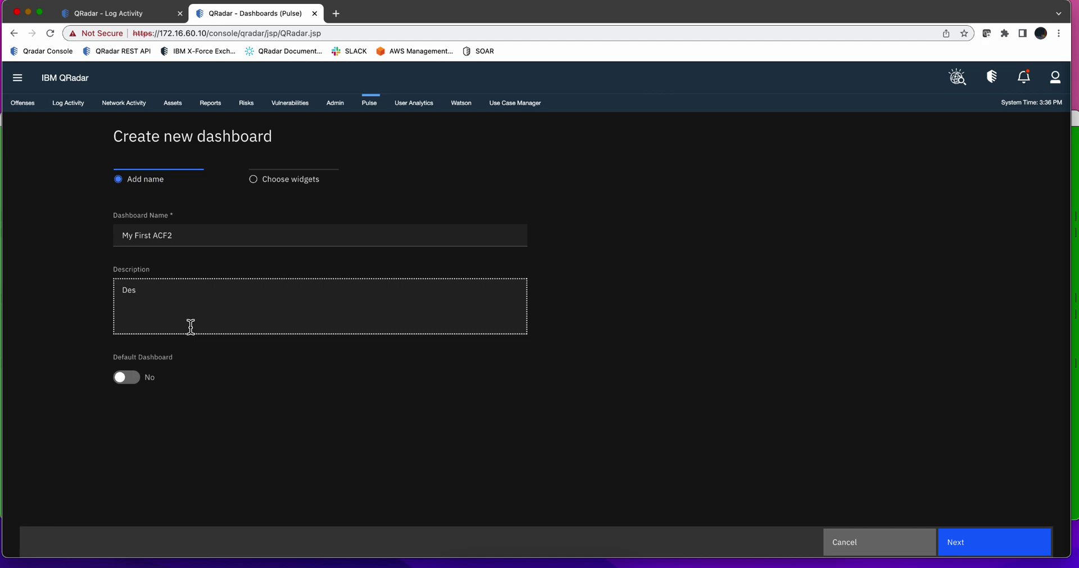
pyautogui.click(970, 544)
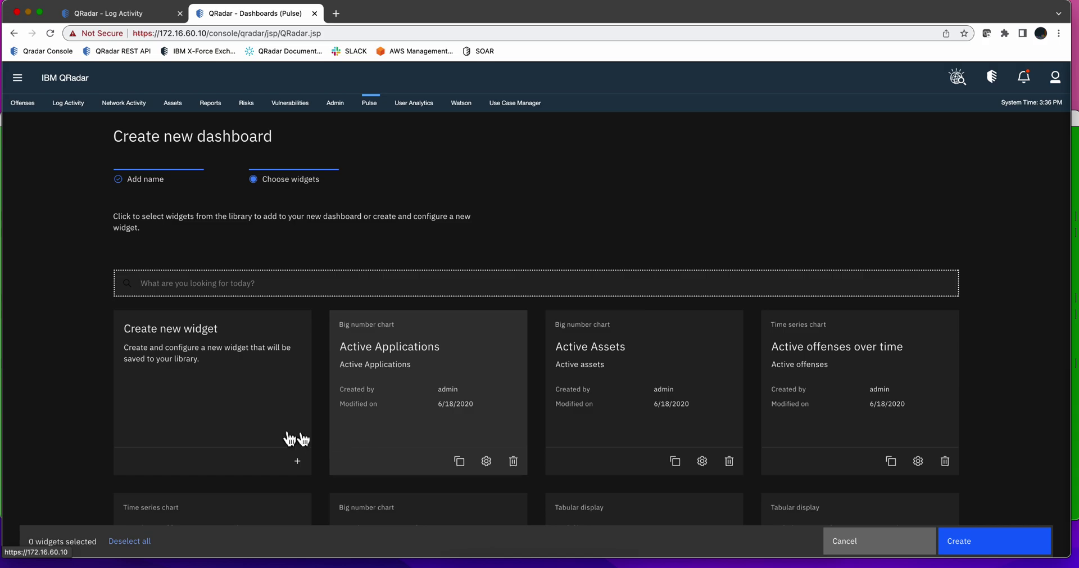
# Step: Create a new widget named 'Auth'
pyautogui.click(197, 336)
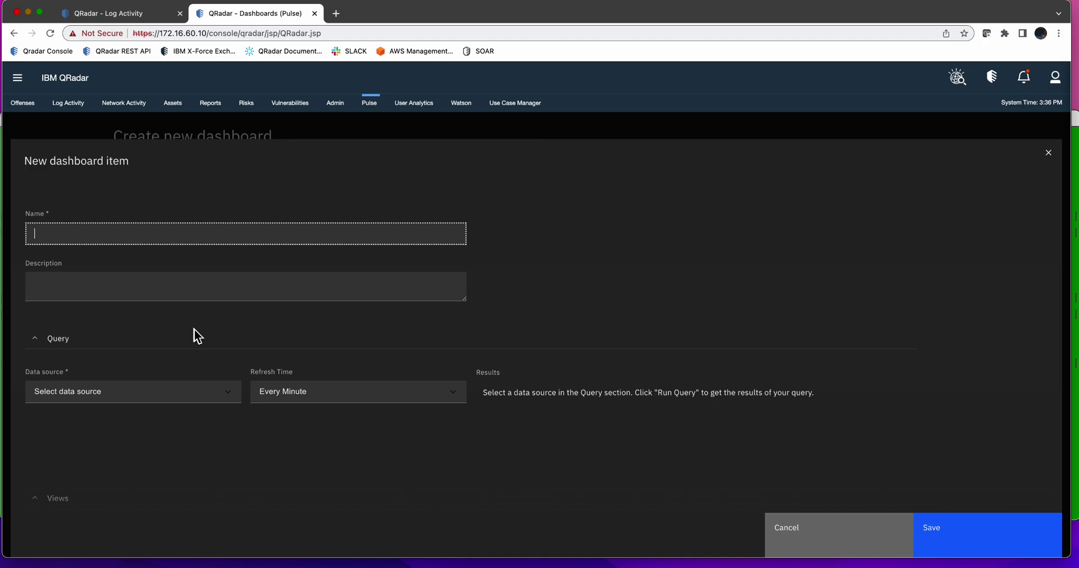
pyautogui.click(96, 233)
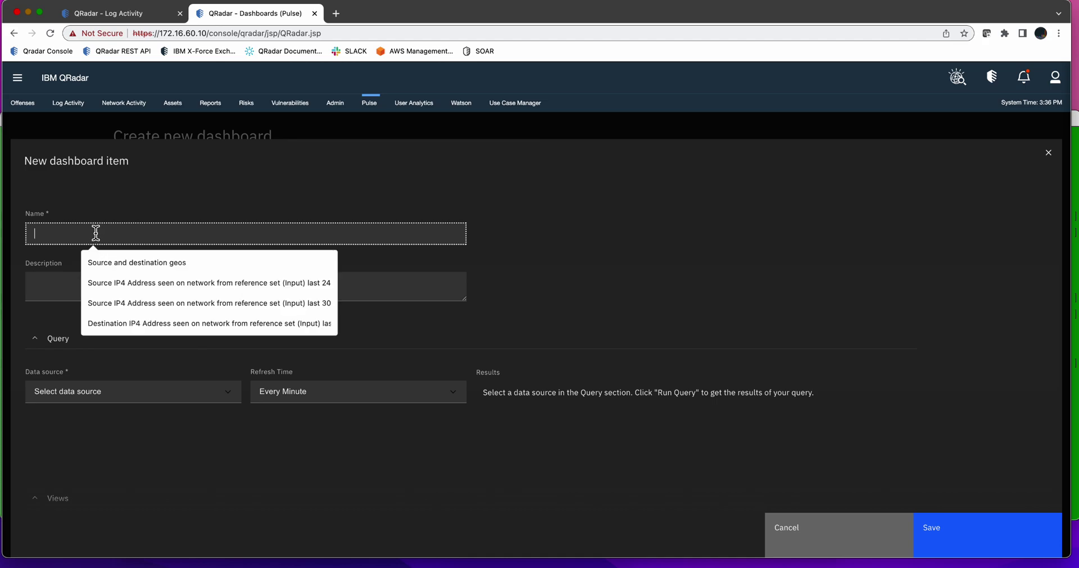
pyautogui.write('Auth')
pyautogui.click(95, 282)
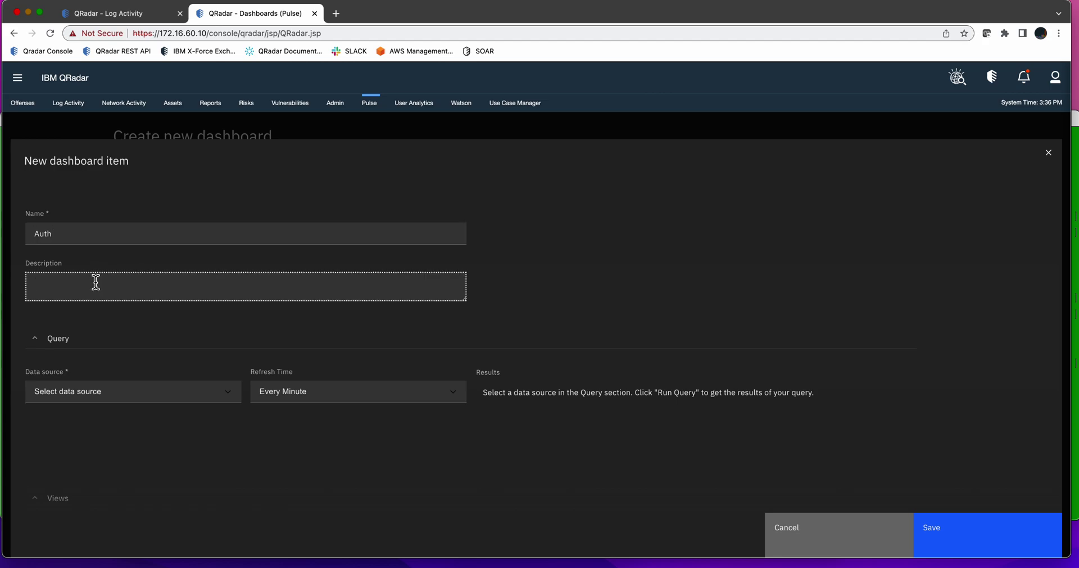
# Step: Look over the widget's query settings and data sources, then return to the ACF2 Auth search results
pyautogui.click(52, 339)
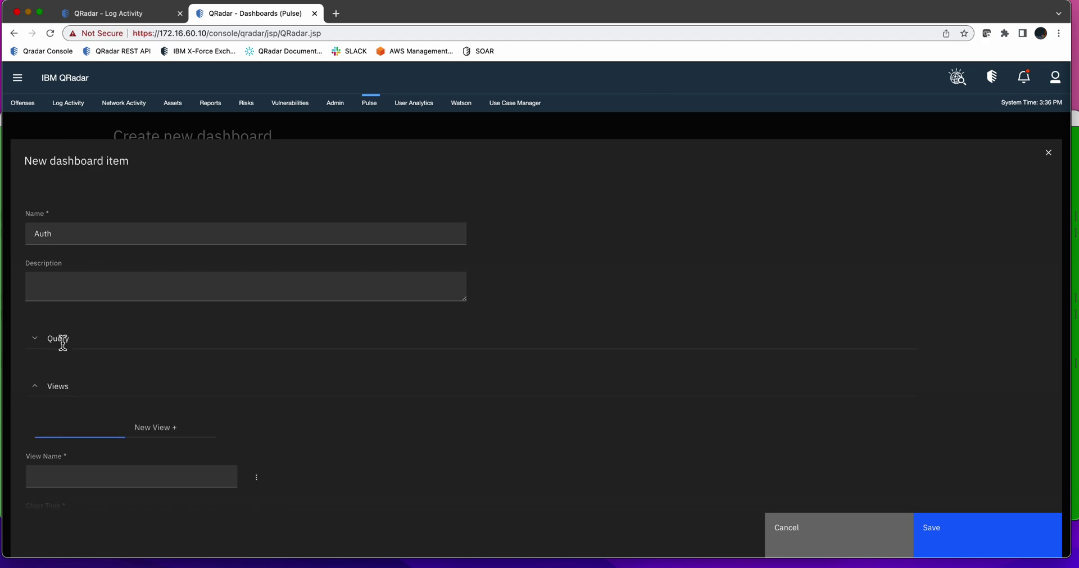
pyautogui.click(62, 343)
pyautogui.click(68, 396)
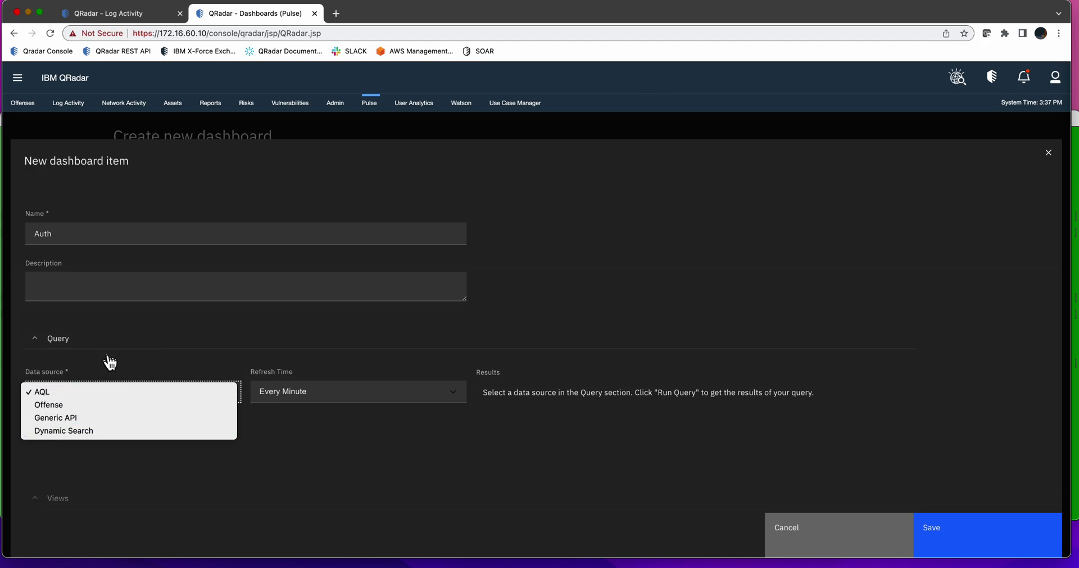
pyautogui.click(130, 17)
pyautogui.click(126, 15)
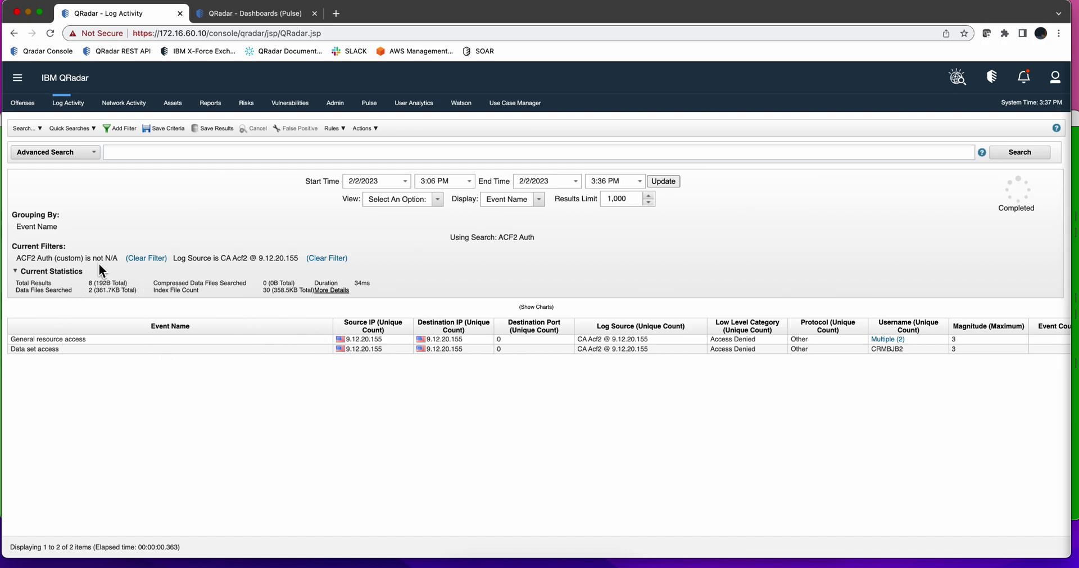
# Step: Open the ACF2 Auth saved search in the editor, show its AQL and copy it to the clipboard
pyautogui.click(33, 127)
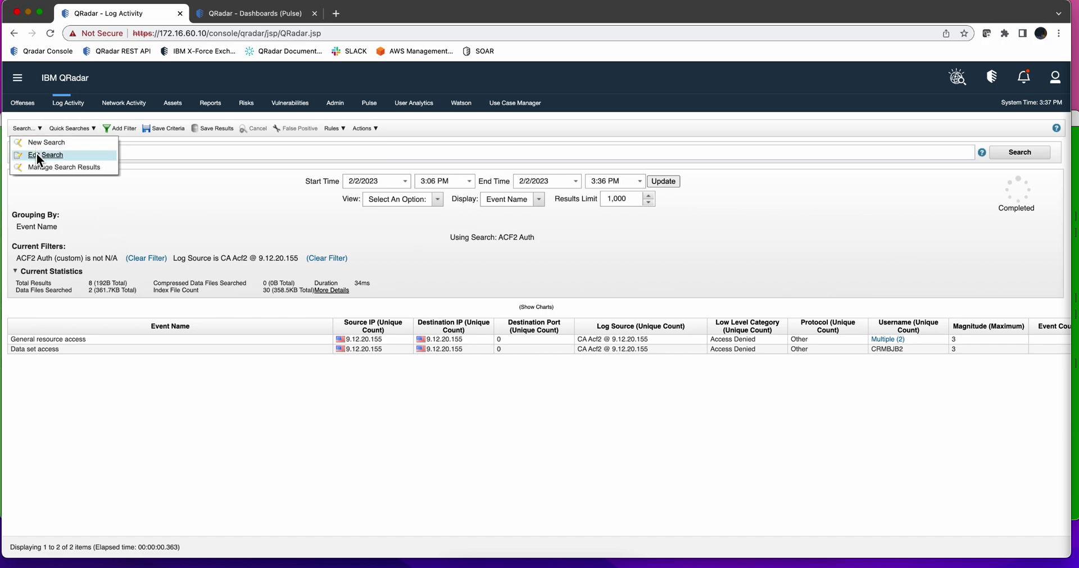
pyautogui.click(36, 154)
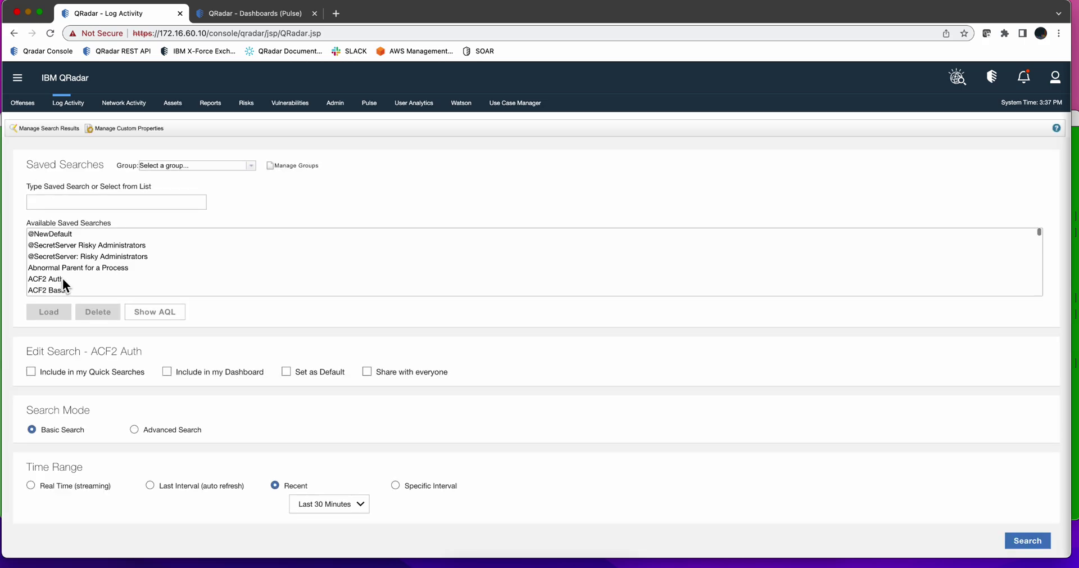
pyautogui.click(52, 279)
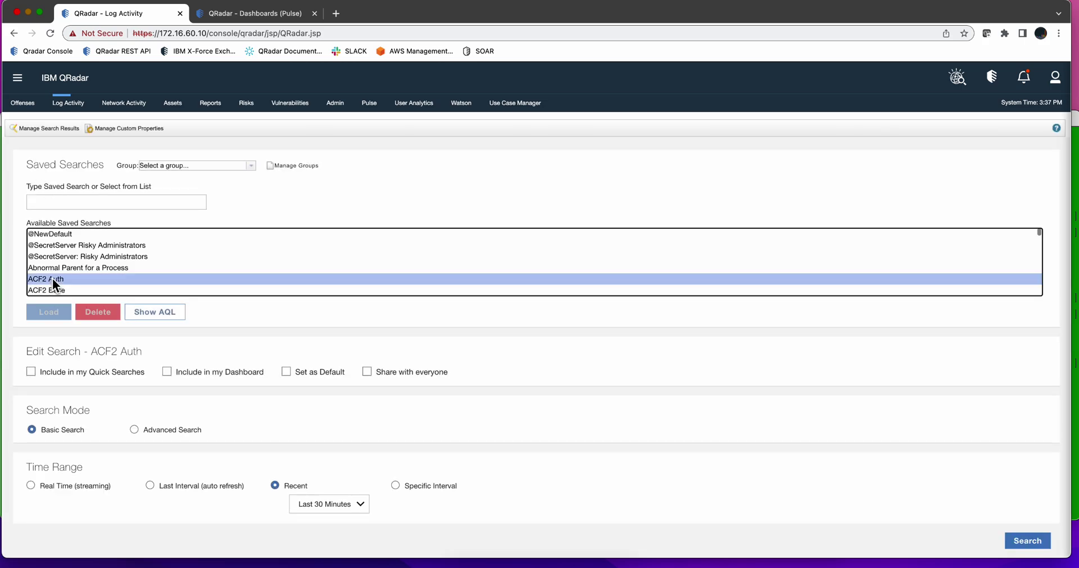
pyautogui.click(167, 318)
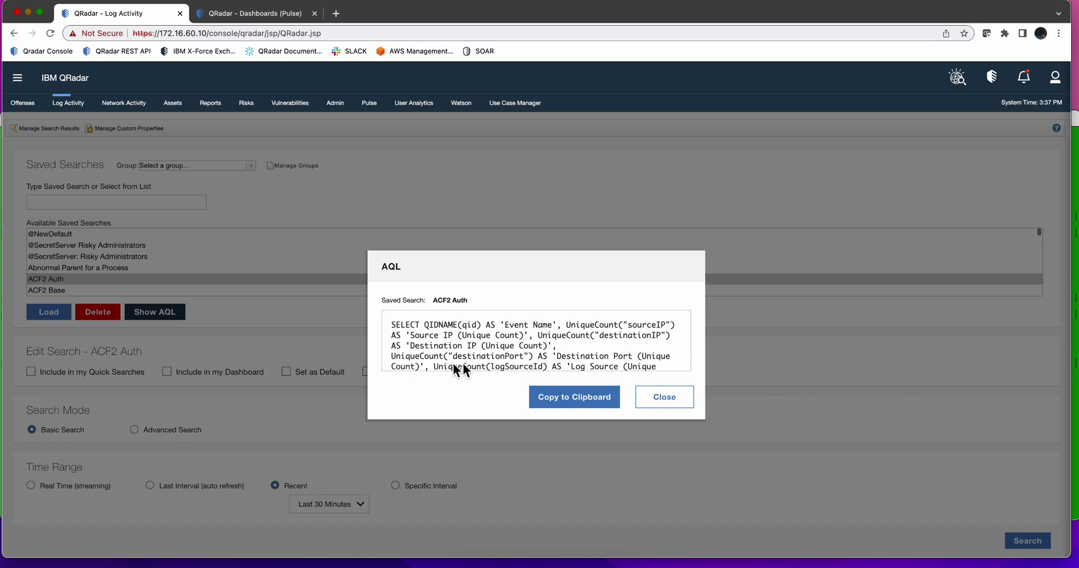
pyautogui.scroll(-5, 521, 337)
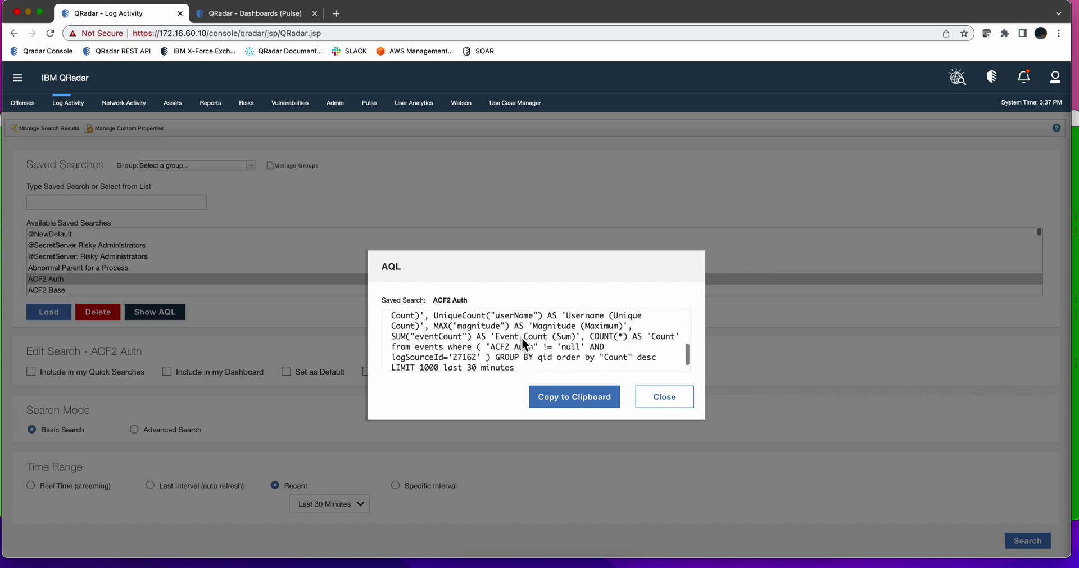
pyautogui.scroll(8, 521, 337)
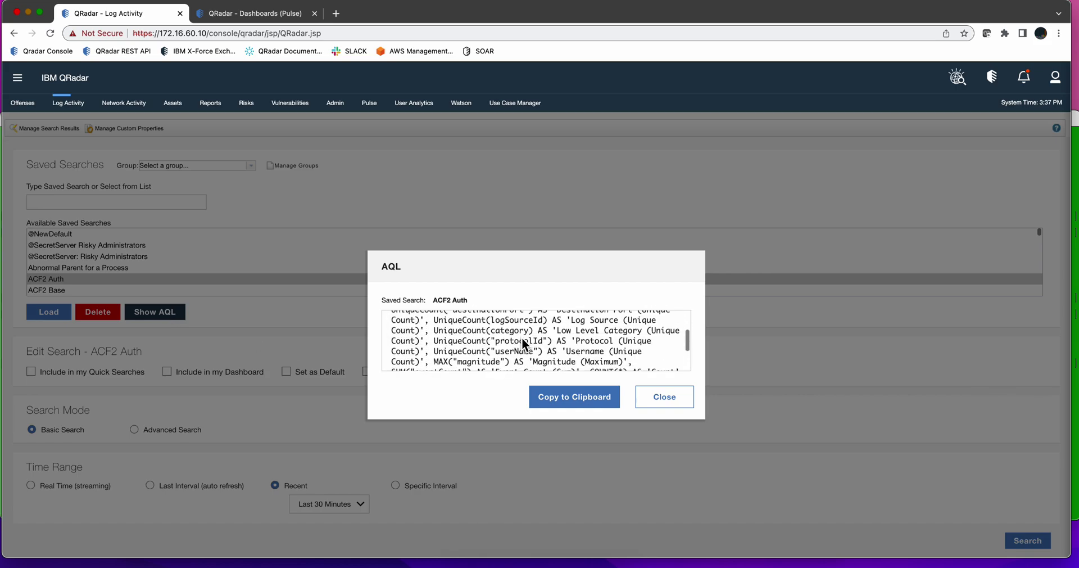
pyautogui.scroll(3, 514, 322)
pyautogui.scroll(-2, 515, 341)
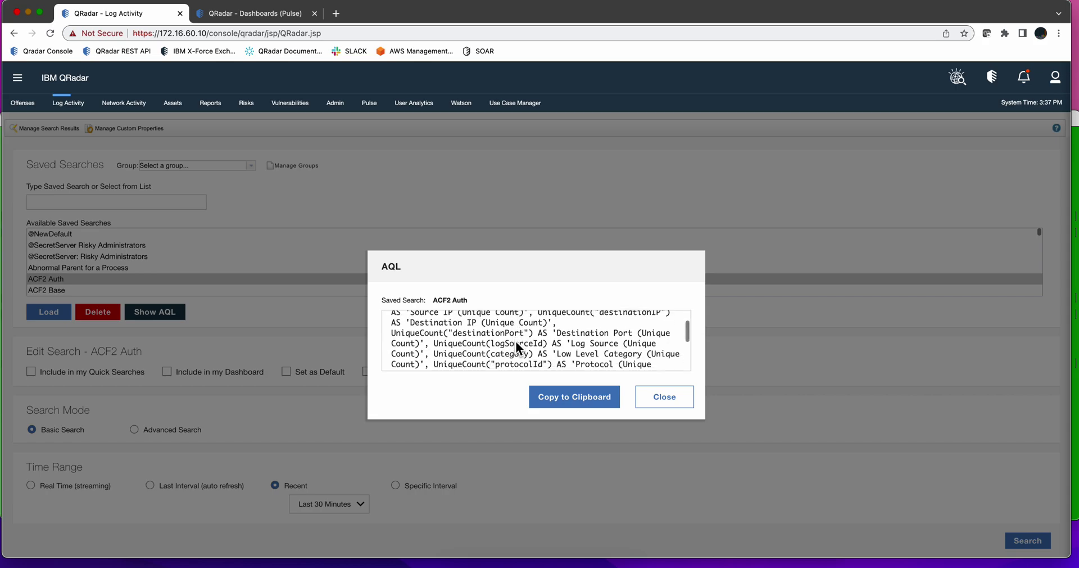
pyautogui.click(575, 396)
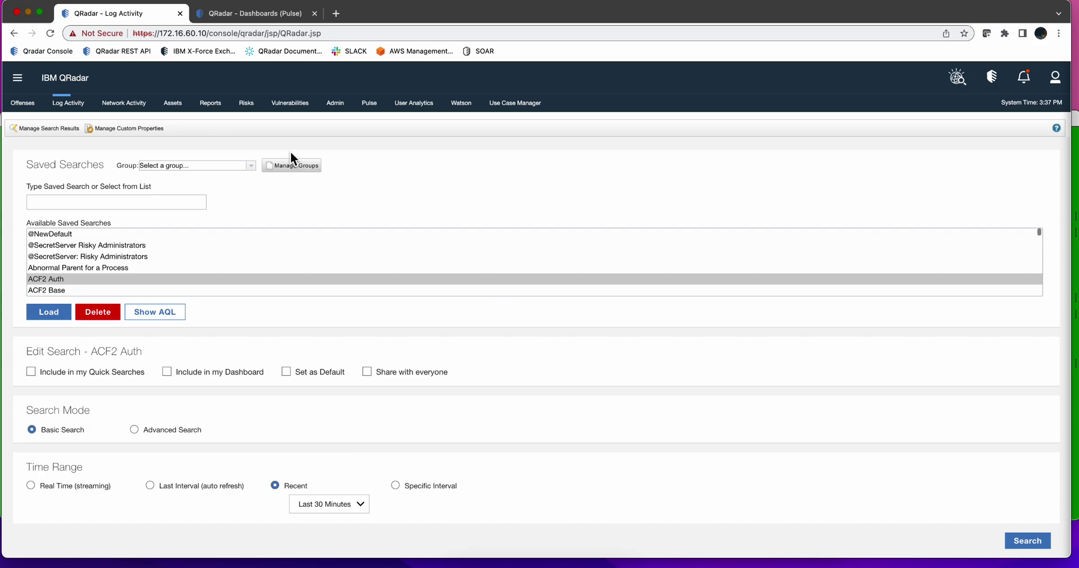
# Step: In the Auth widget, make AQL the data source and paste in the ACF2 Auth query
pyautogui.click(265, 15)
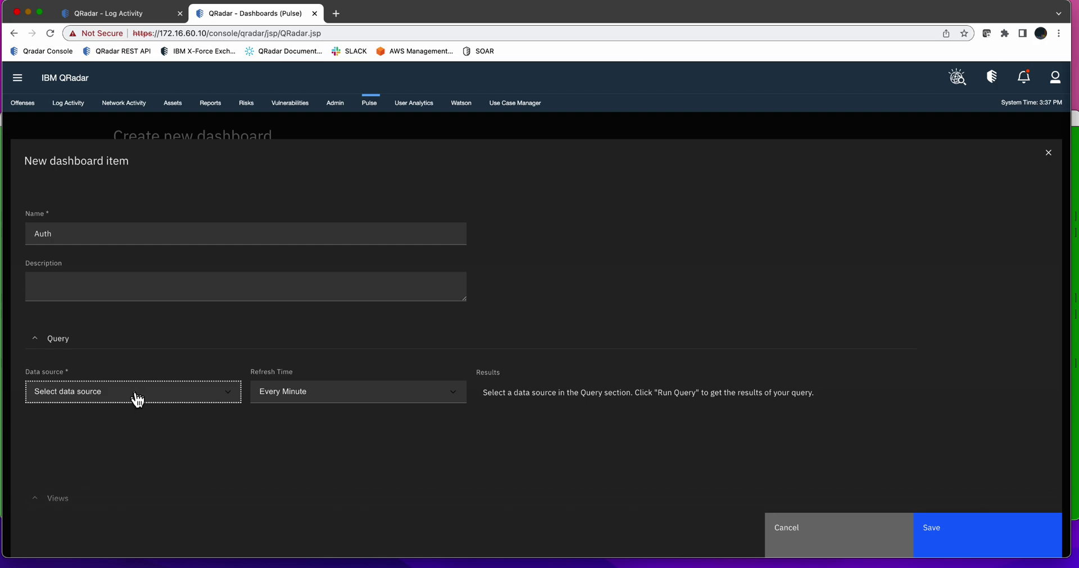
pyautogui.click(150, 399)
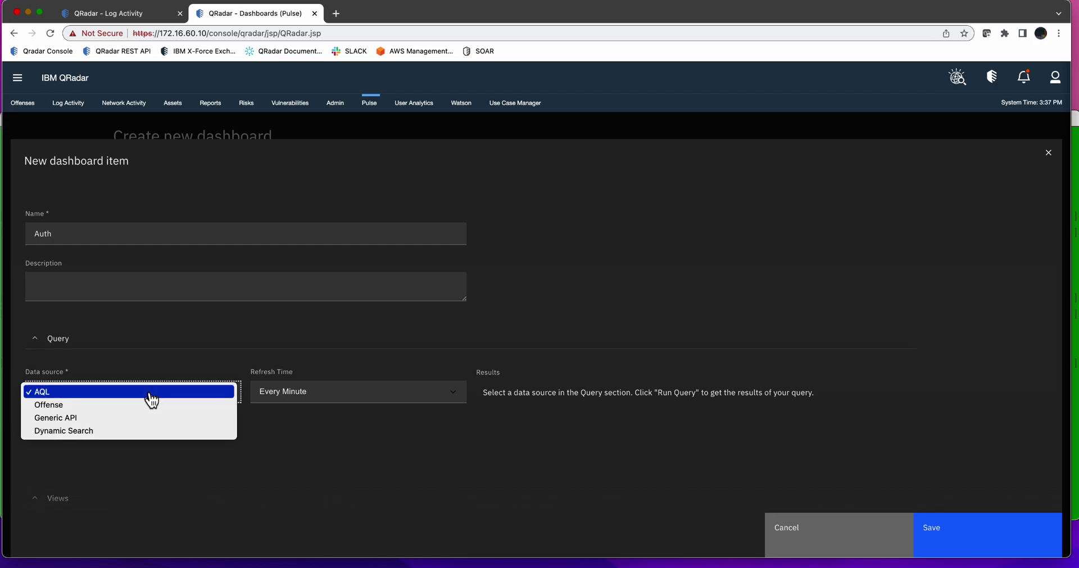
pyautogui.click(149, 398)
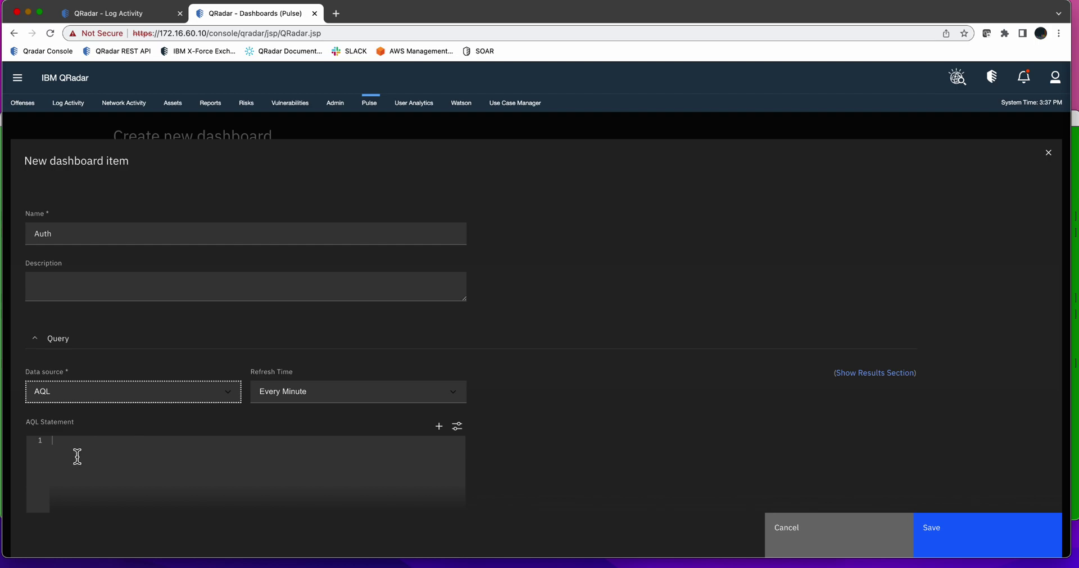
pyautogui.click(63, 448)
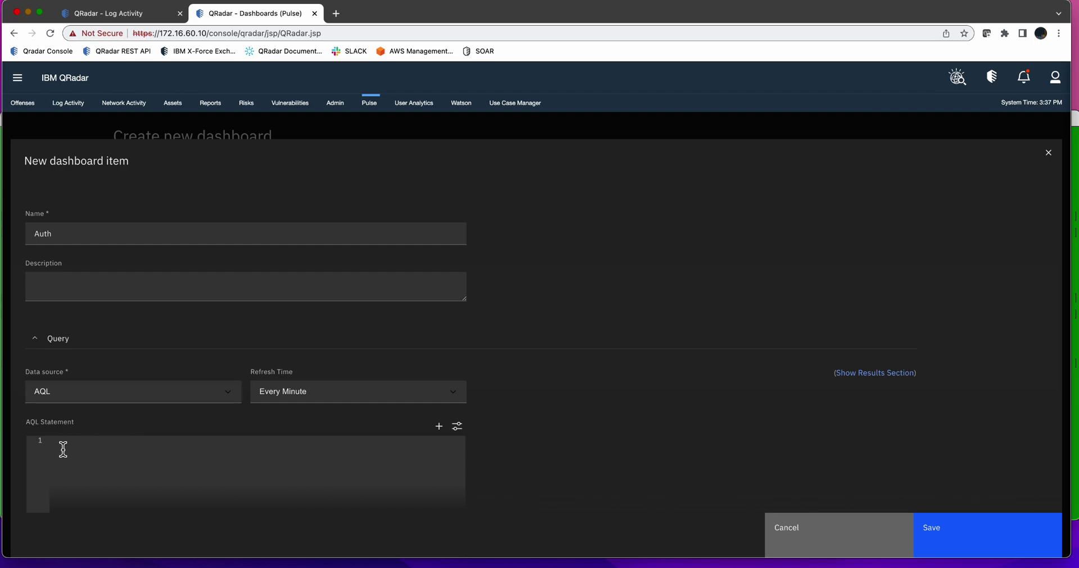
pyautogui.write('SELECT QIDNAME(qid) AS \'Event Name\', UniqueCount("sourceIP") AS \'Source IP (Unique Count)\', UniqueCount("destinationIP") AS \'Destination IP (Unique Count)\', UniqueCount("destinationPort") AS \'Destination Port (Unique Count)\', UniqueCount(logSourceId) AS \'Log Source (Unique Count)\', UniqueCount(category) AS \'Low Level Category (Unique Count)\', UniqueCount("protocolId") AS \'Protocol (Unique Count)\', UniqueCount("userName") AS \'Username (Unique Count)\', MAX("magnitude") AS \'Magnitude (Maximum)\', SUM("eventCount") AS \'Event Count (Sum)\', COUNT(*) AS \'Count\' from events where ( "ACF2 Auth" != \'null\' AND logSourceId=\'27162\' ) GROUP BY qid order by "Count" desc LIMIT 1000 last 30 minutes')
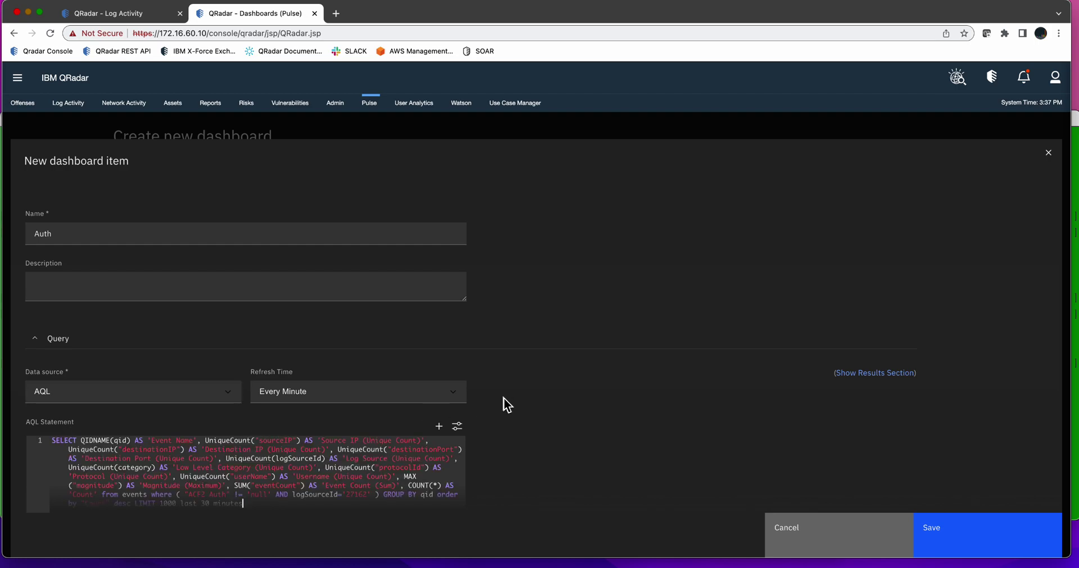
pyautogui.scroll(-1, 503, 397)
pyautogui.scroll(-1, 504, 397)
# Step: Set the refresh time to Every 24 Hours and raise the results limit from 1000 to 3000
pyautogui.click(454, 346)
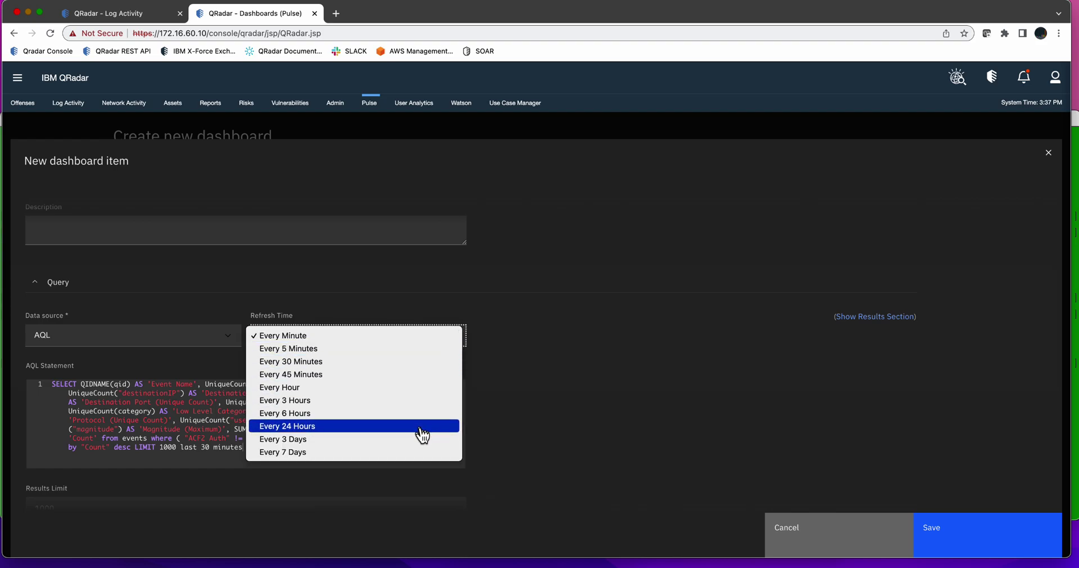
pyautogui.click(422, 427)
pyautogui.scroll(-3, 529, 388)
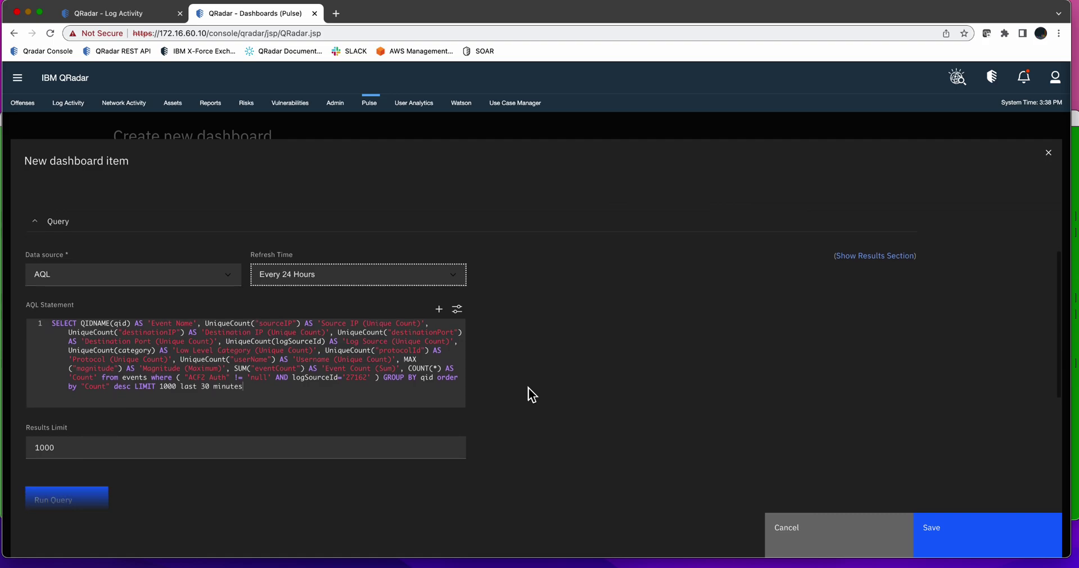
pyautogui.click(39, 447)
pyautogui.press('BackSpace')
pyautogui.write('3')
pyautogui.scroll(-2, 208, 452)
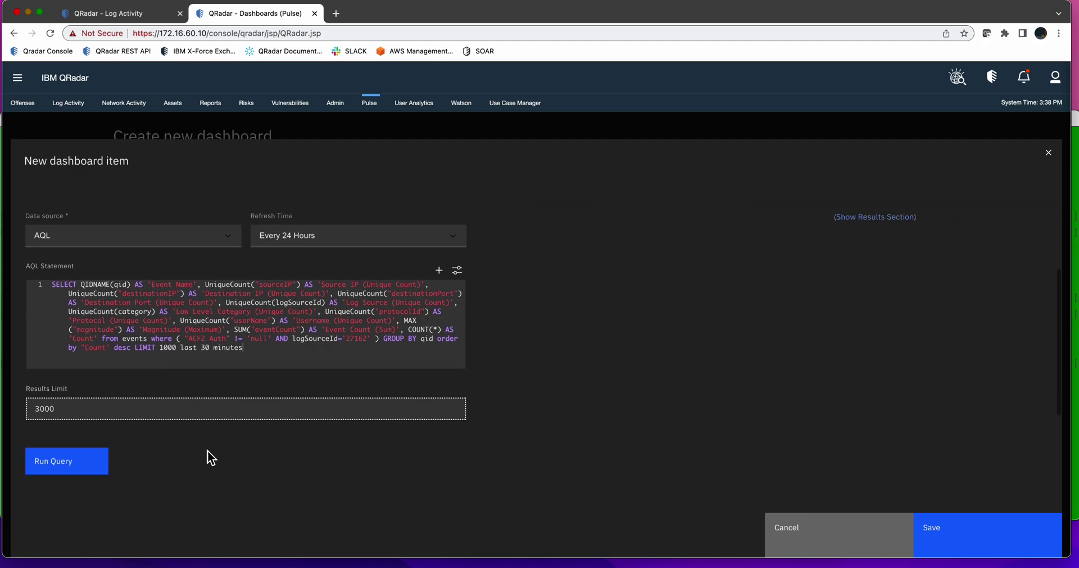
# Step: Run the query, change 'last 30 minutes' to 'last 90 minutes' in the AQL, and rerun it
pyautogui.click(87, 472)
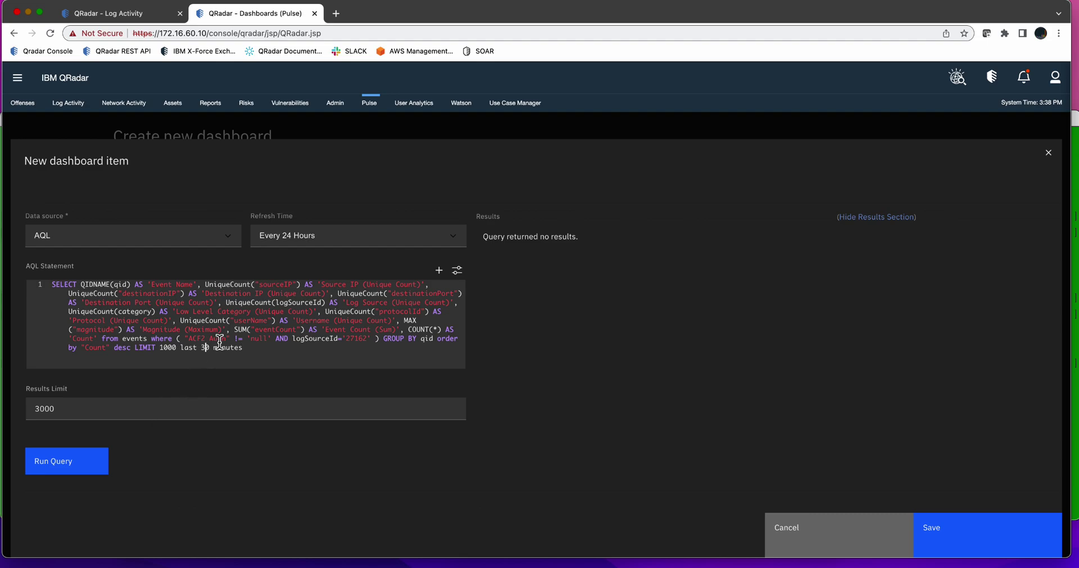
pyautogui.press('BackSpace')
pyautogui.write('9')
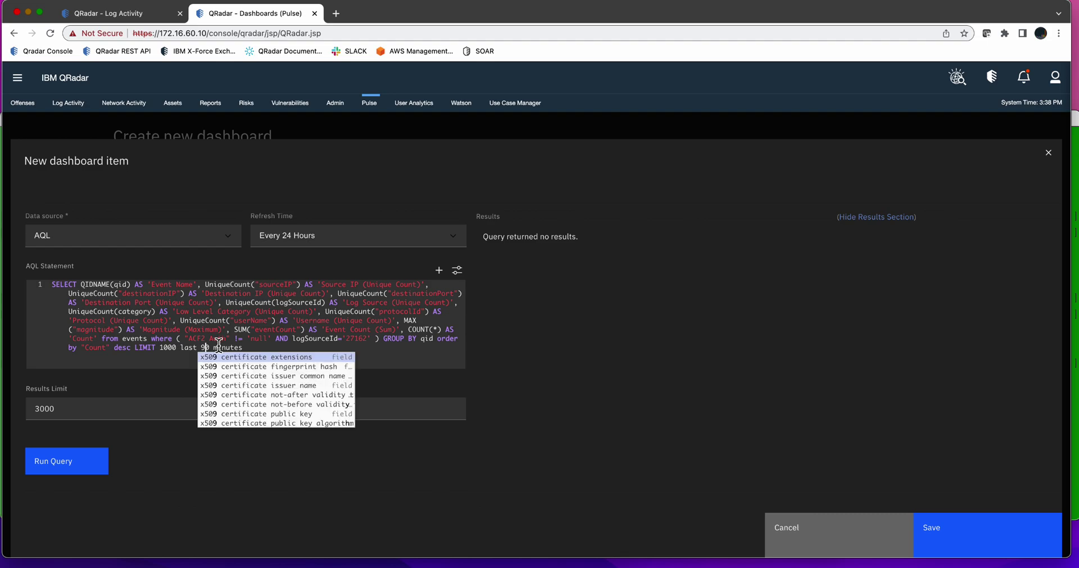
pyautogui.press('Escape')
pyautogui.click(71, 461)
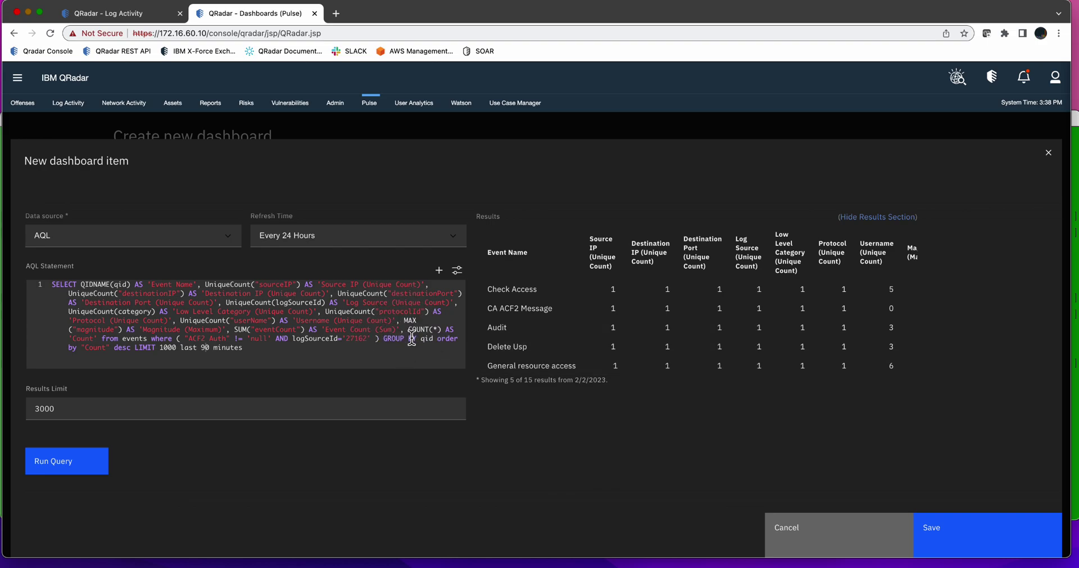
pyautogui.scroll(-2, 531, 411)
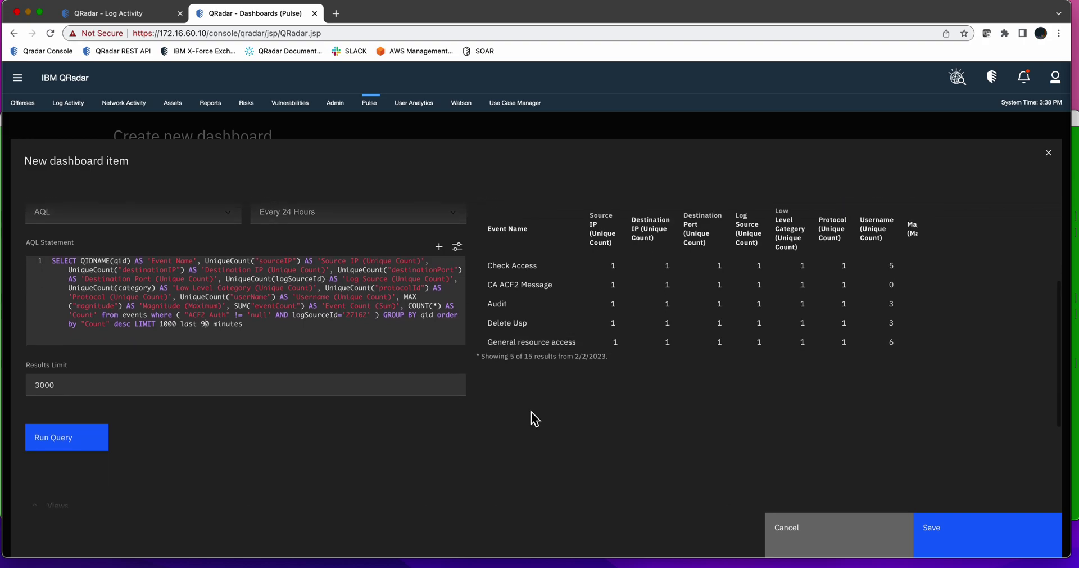
# Step: Name the new view 'Auth View' and make it a Bar Chart
pyautogui.scroll(-5, 531, 419)
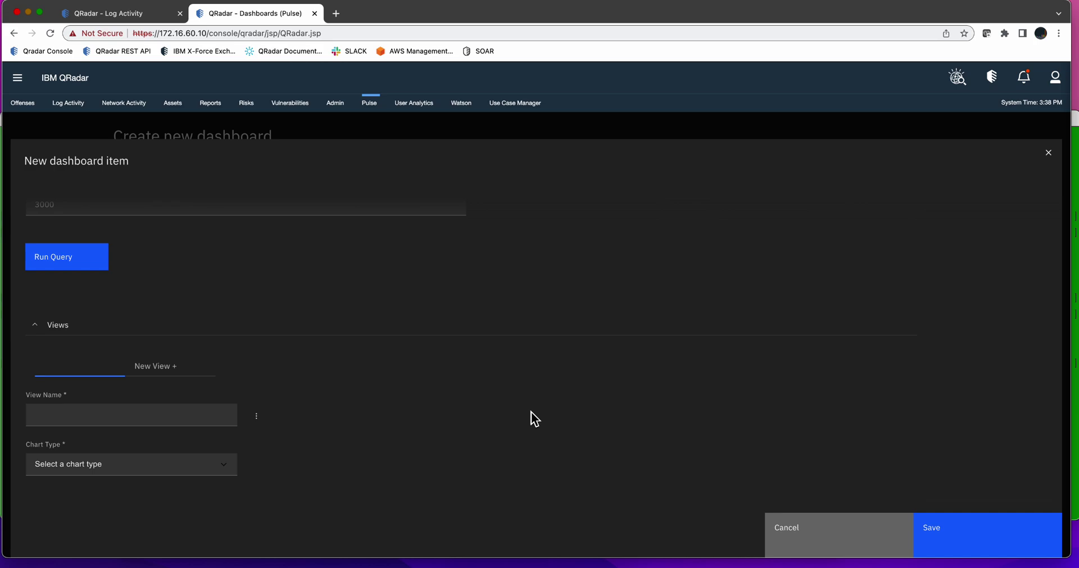
pyautogui.click(217, 414)
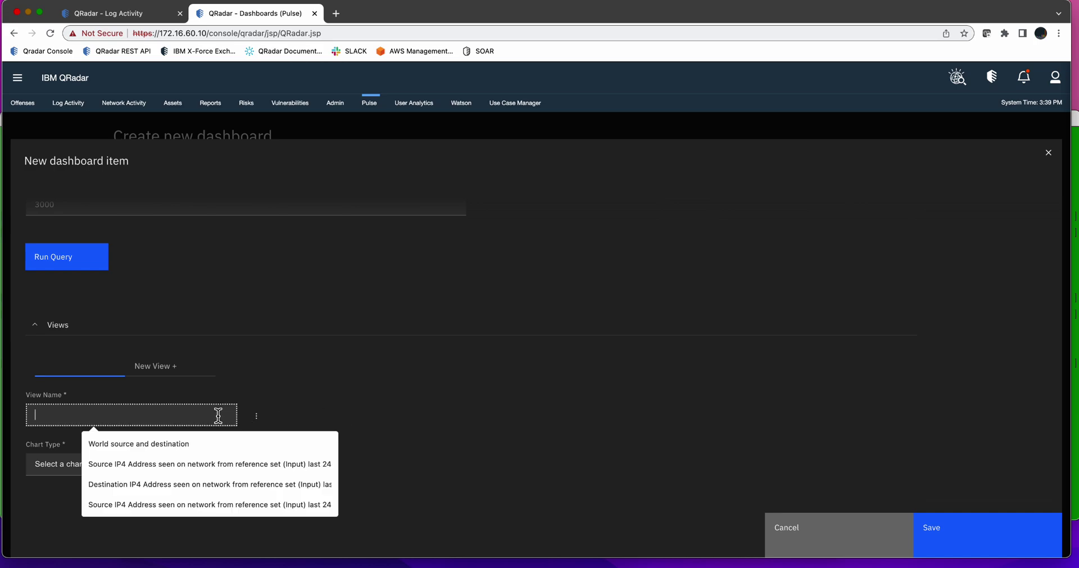
pyautogui.write('Auth View')
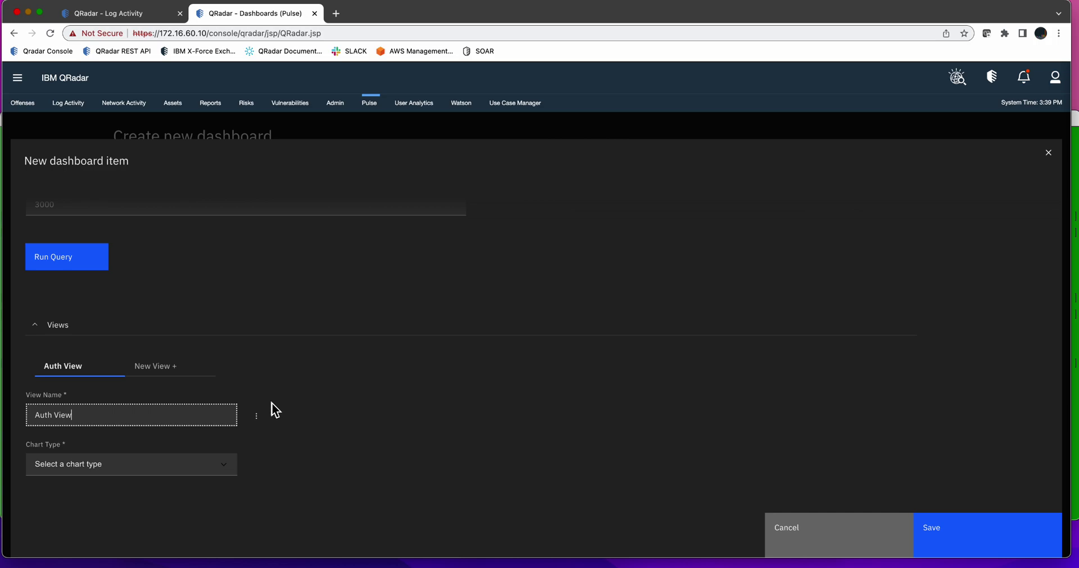
pyautogui.click(227, 470)
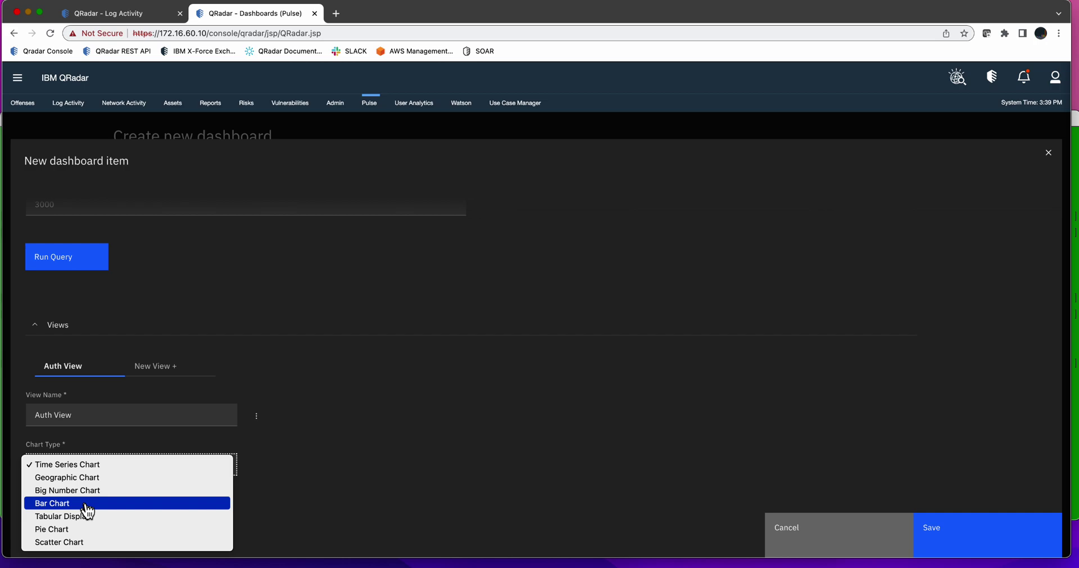
pyautogui.press('Escape')
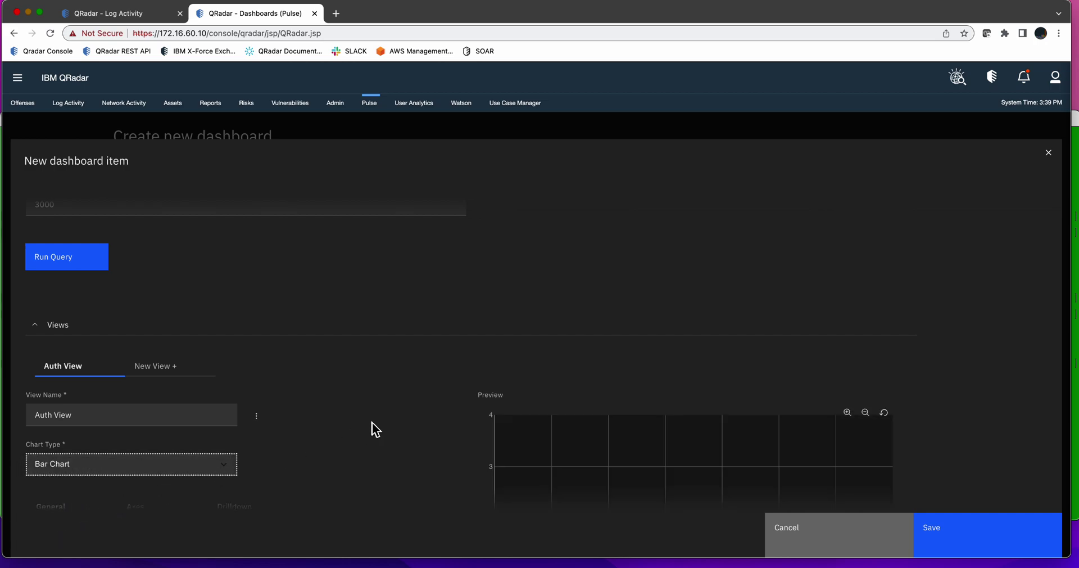
# Step: Set the chart categories to Event Name and the values to Username (Unique Count)
pyautogui.scroll(-5, 372, 429)
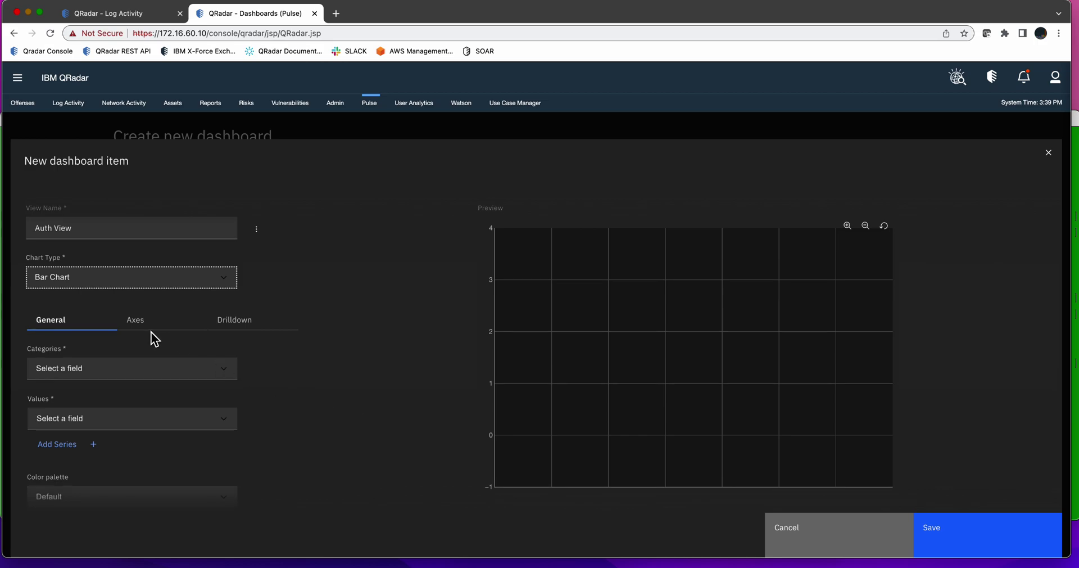
pyautogui.click(149, 379)
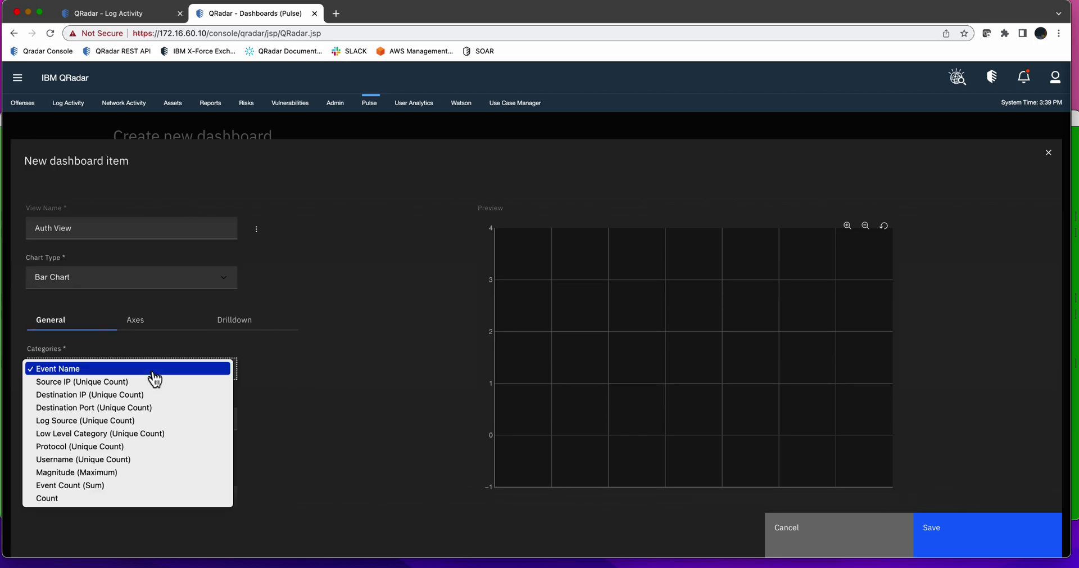
pyautogui.click(152, 372)
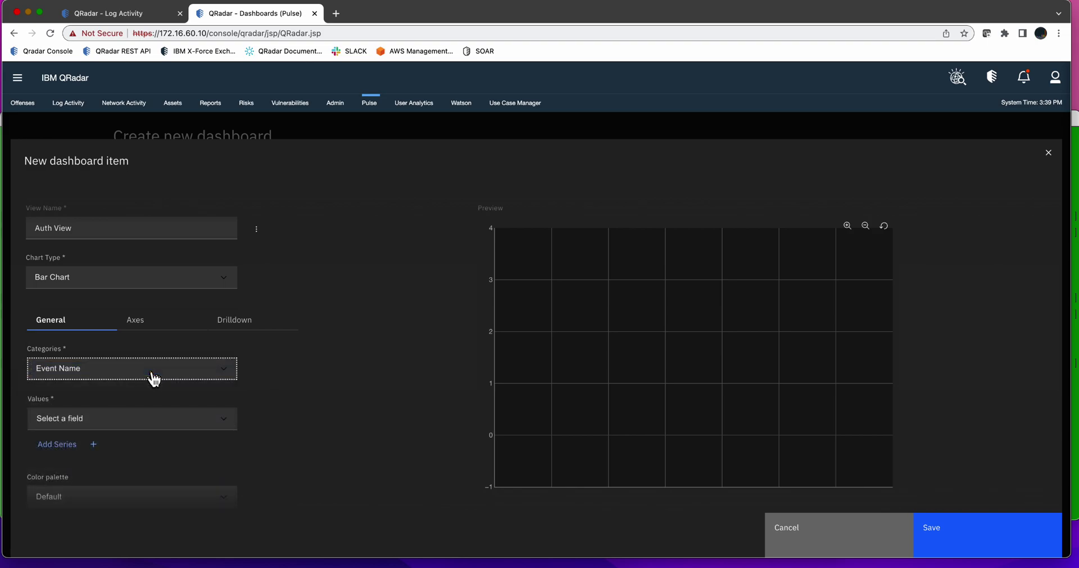
pyautogui.click(150, 426)
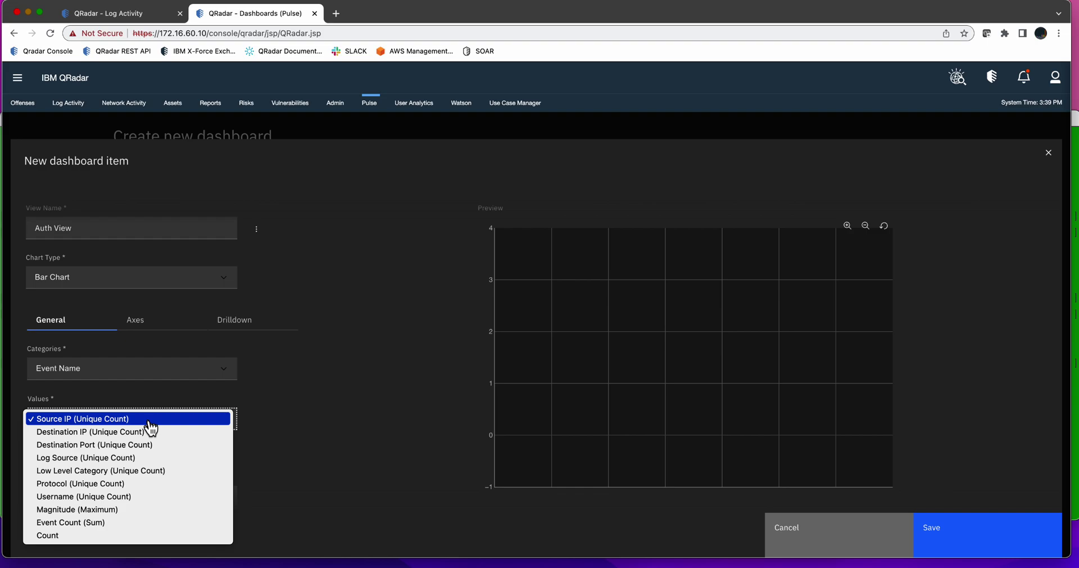
pyautogui.click(70, 497)
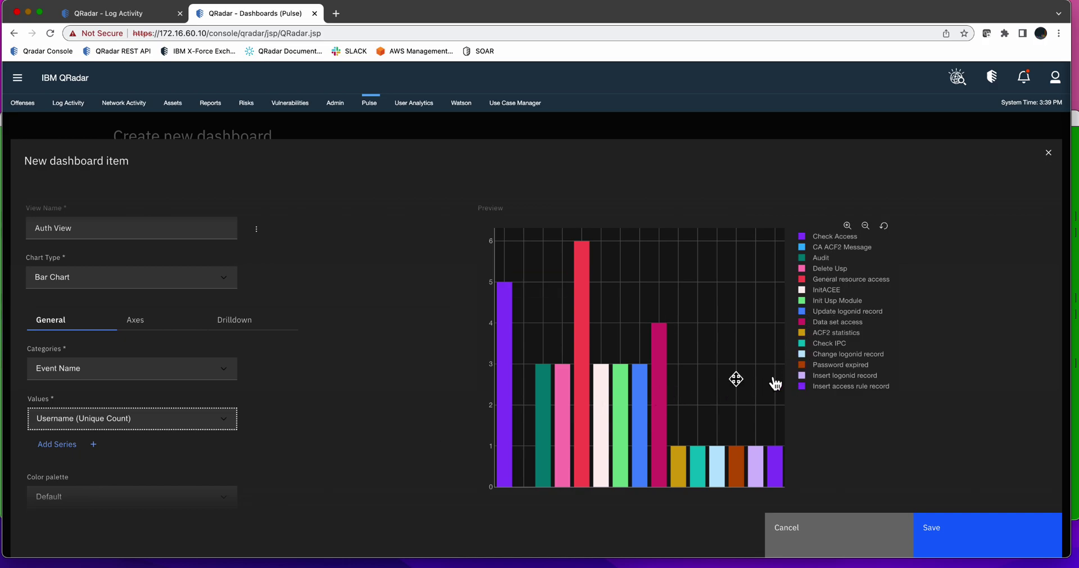
# Step: Review the chart's Axes settings and save the Auth widget
pyautogui.click(142, 323)
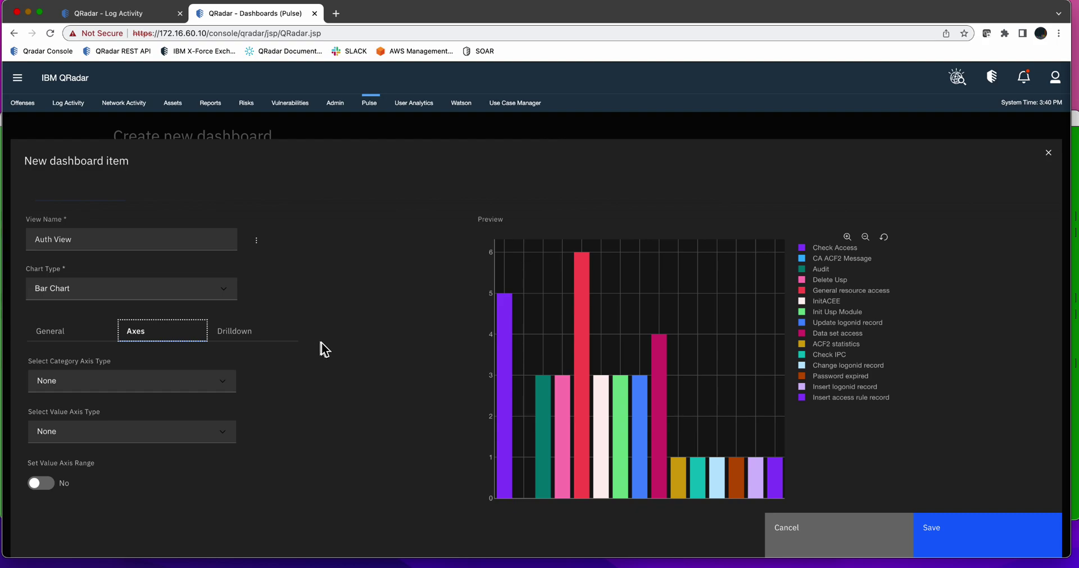
pyautogui.click(963, 533)
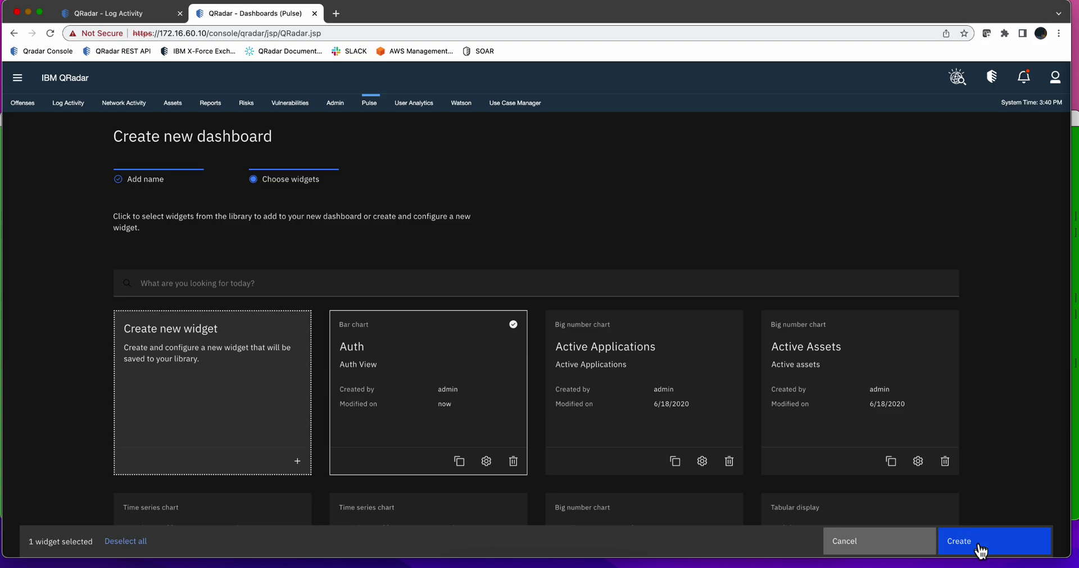
# Step: Create the My First ACF2 dashboard with the Auth widget selected
pyautogui.click(979, 542)
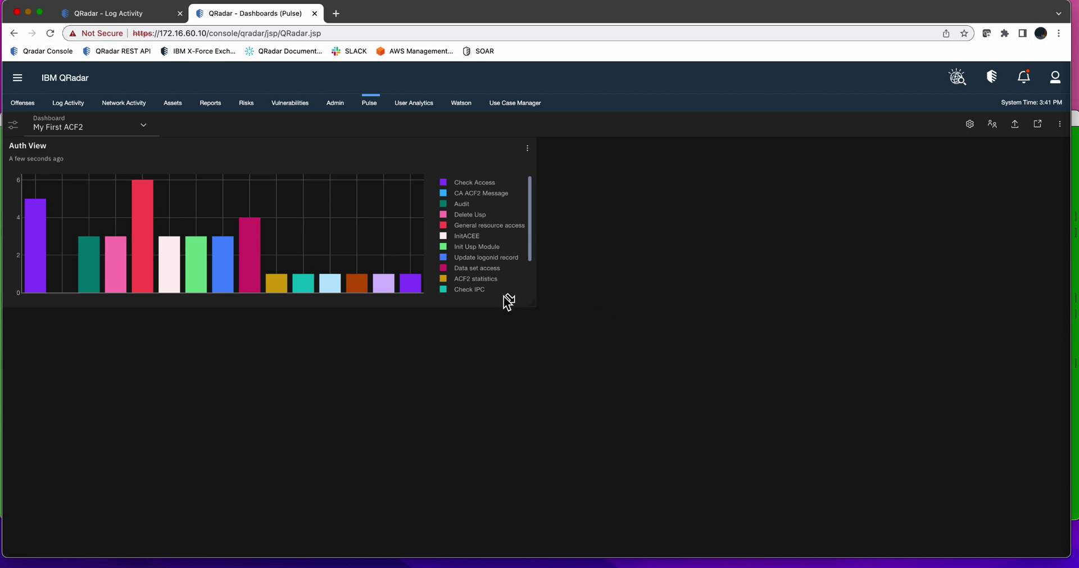
# Step: Export My First ACF2 as JSON, then enable its share link and copy the URL
pyautogui.moveTo(494, 308)
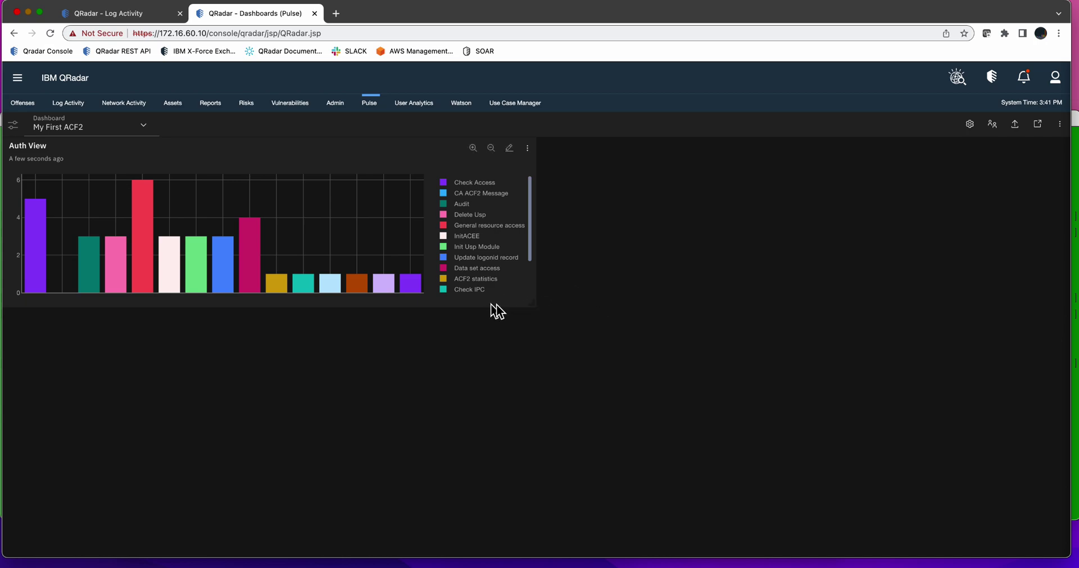
pyautogui.click(1016, 134)
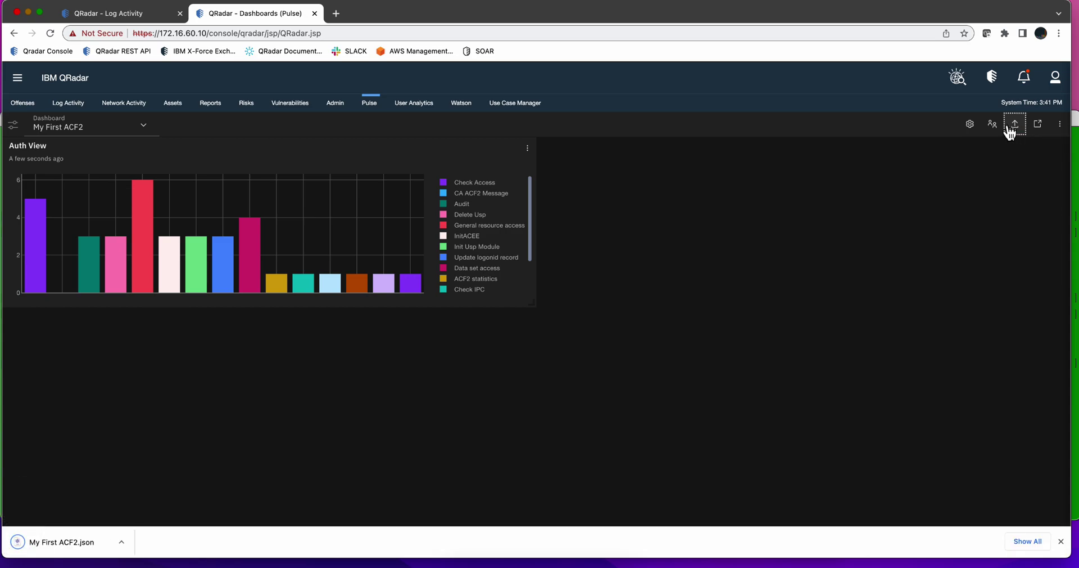
pyautogui.click(994, 127)
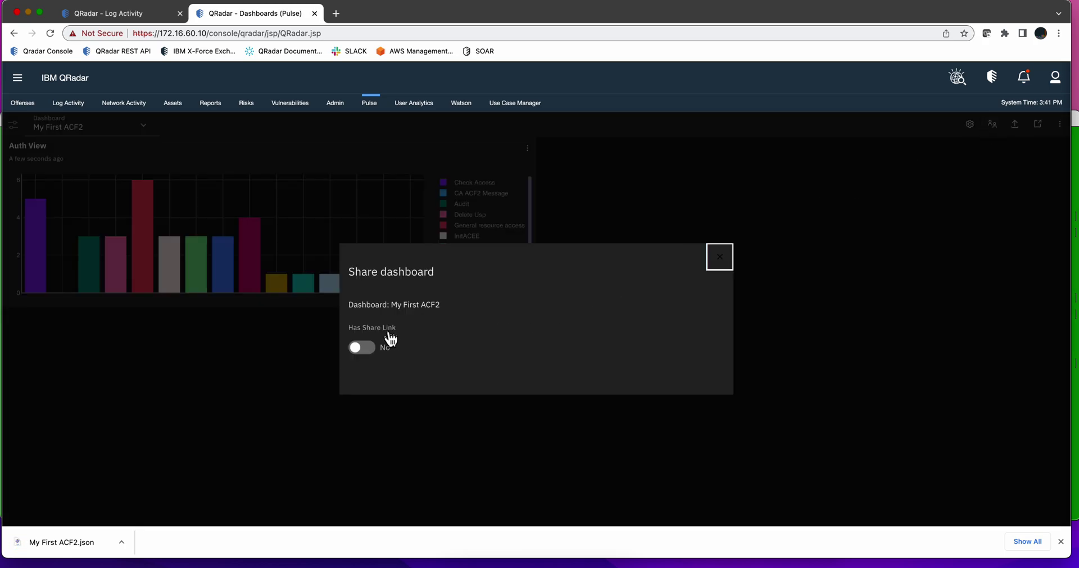
pyautogui.click(369, 349)
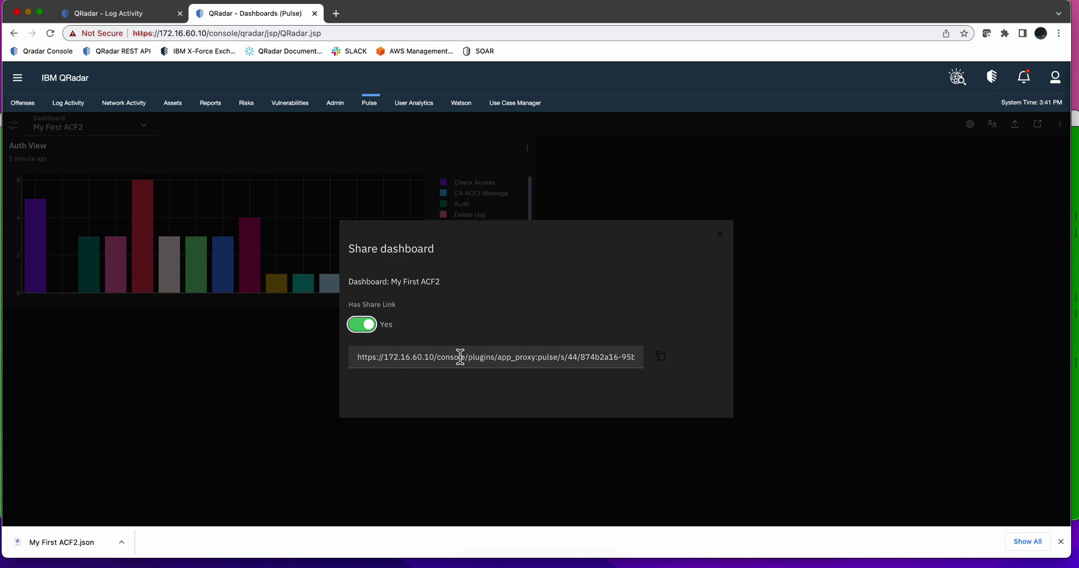
pyautogui.click(661, 357)
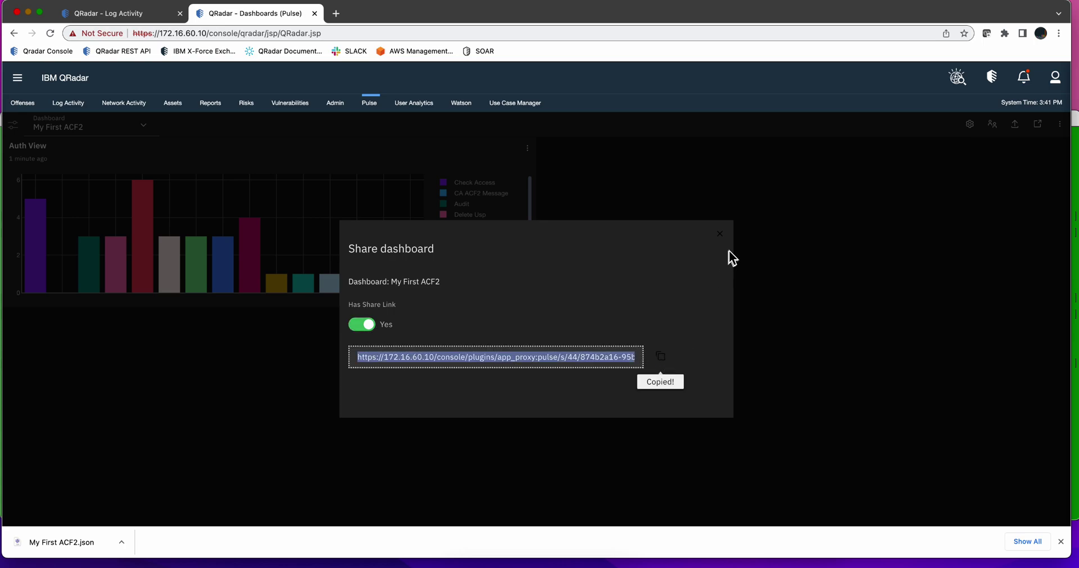
pyautogui.click(720, 234)
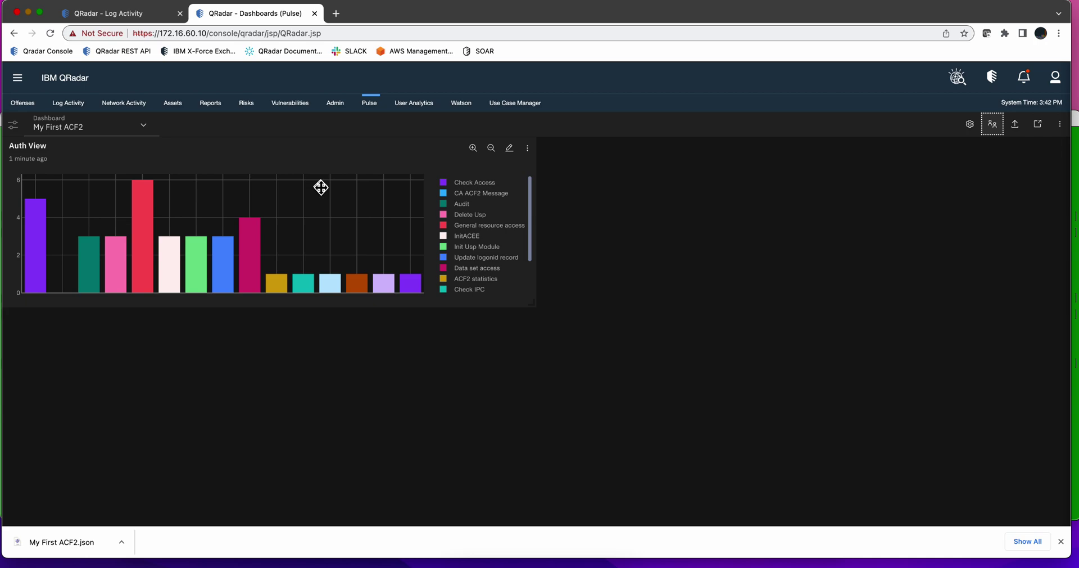
# Step: Switch the Pulse dashboard to the Summary view
pyautogui.click(370, 105)
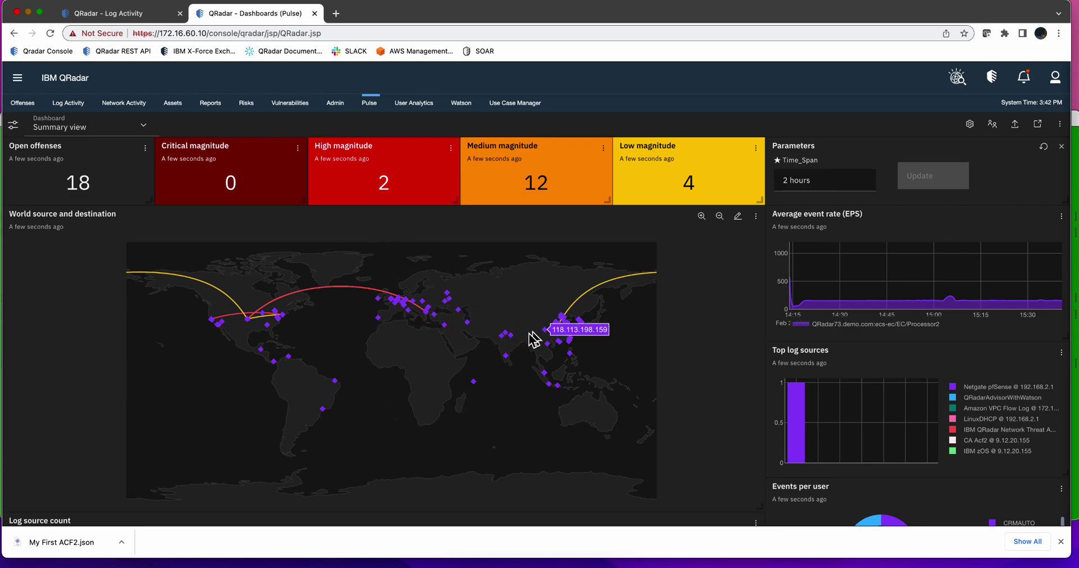
pyautogui.scroll(-2, 845, 402)
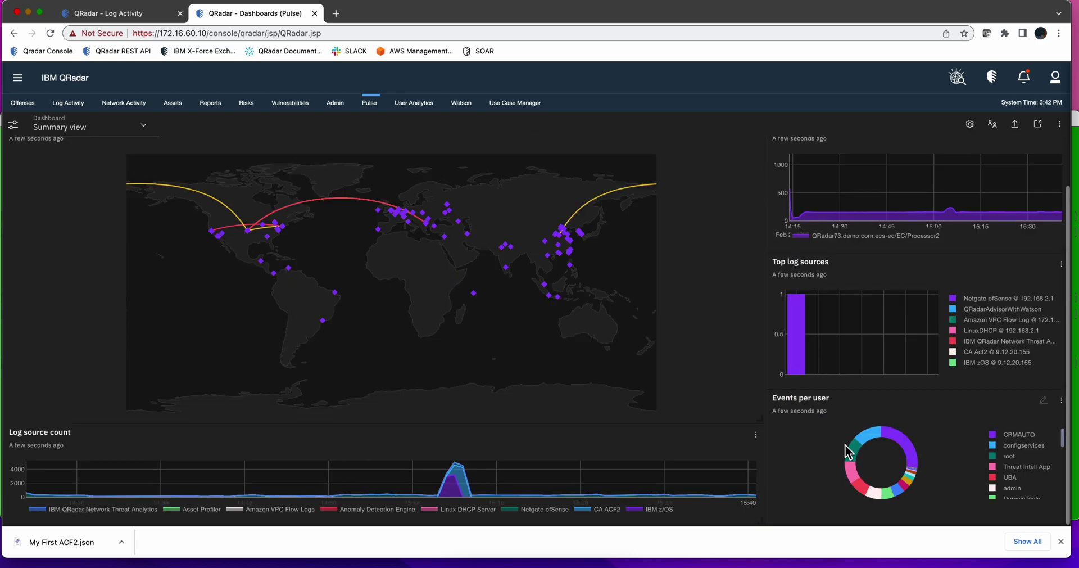
pyautogui.scroll(2, 844, 444)
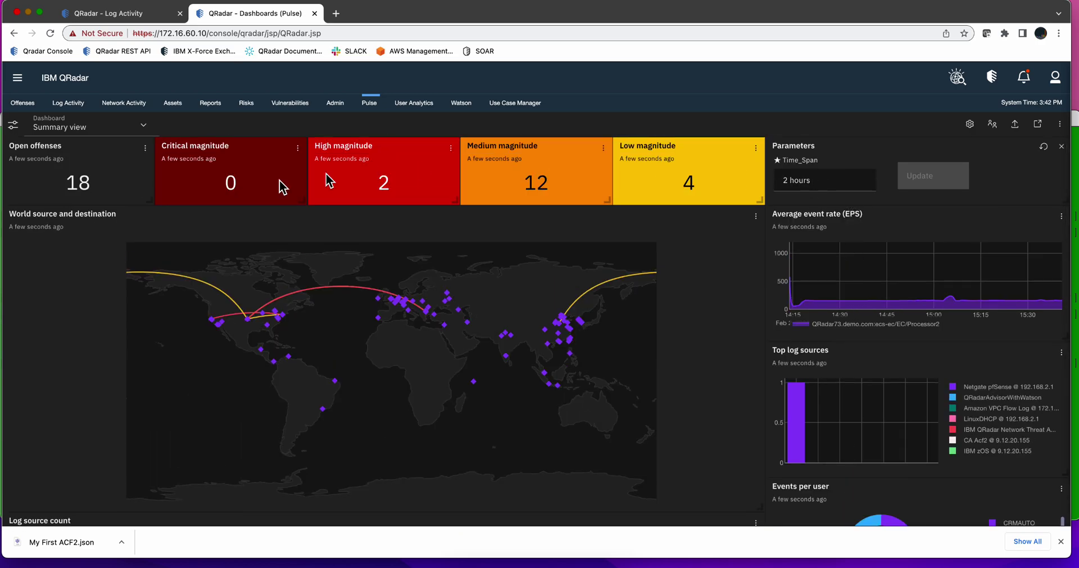
# Step: Change the Time_Span parameter from 2 to 6 hours and update the widgets
pyautogui.click(14, 126)
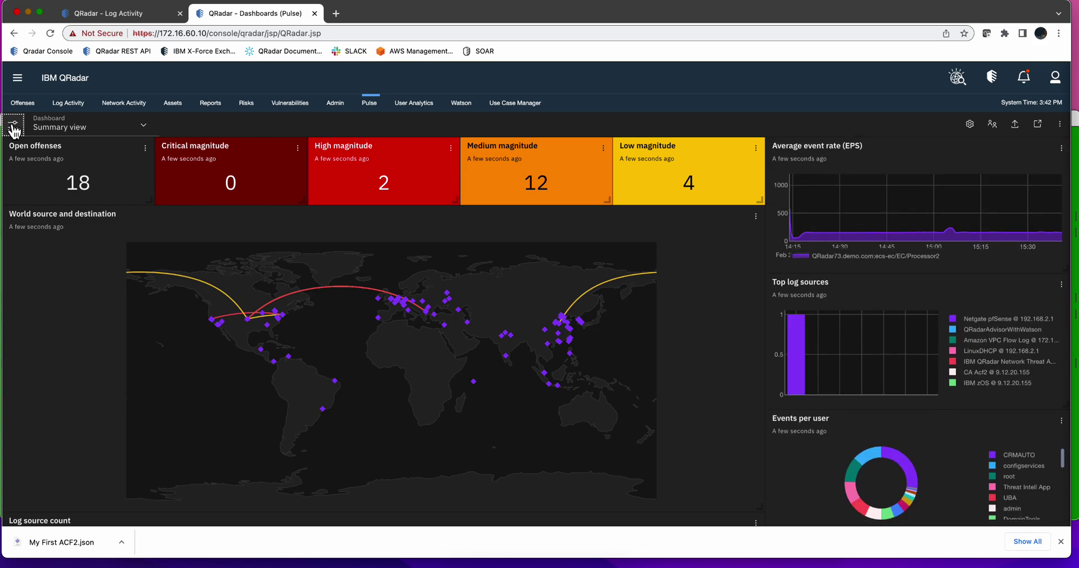
pyautogui.click(14, 127)
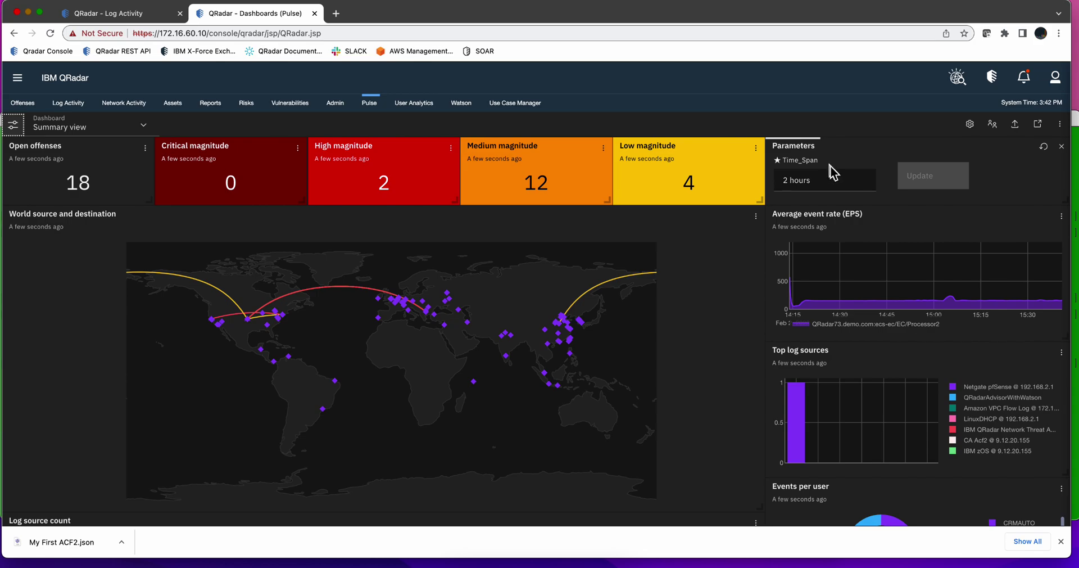
pyautogui.click(788, 180)
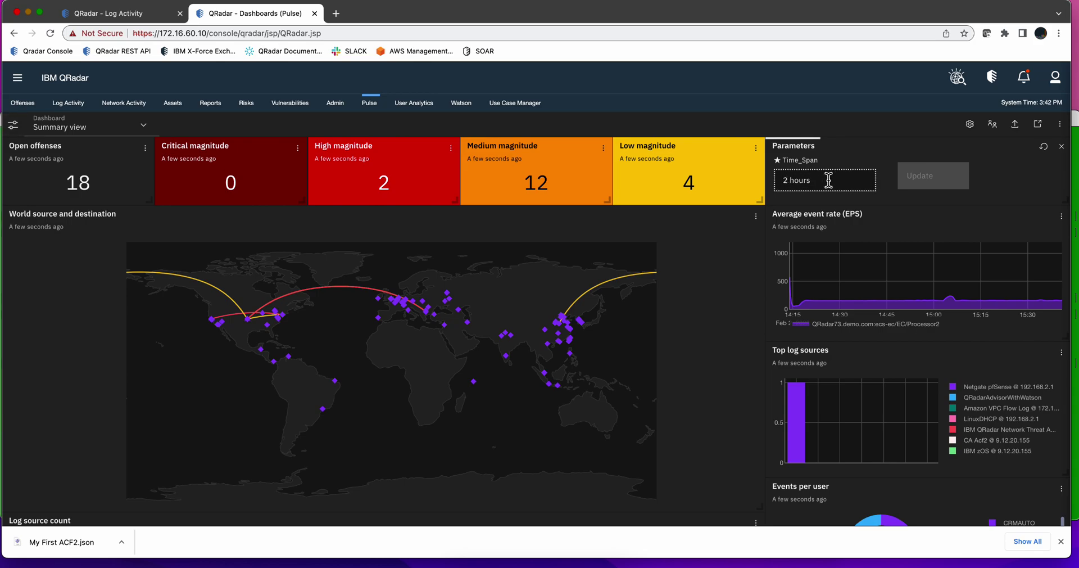
pyautogui.press('BackSpace')
pyautogui.write('6')
pyautogui.click(933, 177)
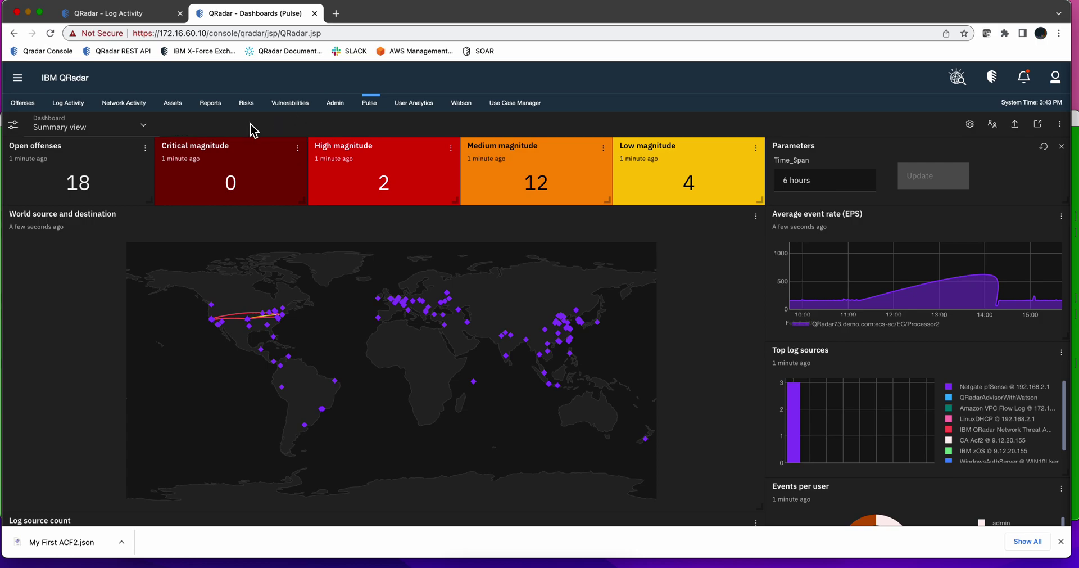
# Step: In Reports, filter the Group list to ISO 27001 and select the Organizational Users report
pyautogui.click(212, 106)
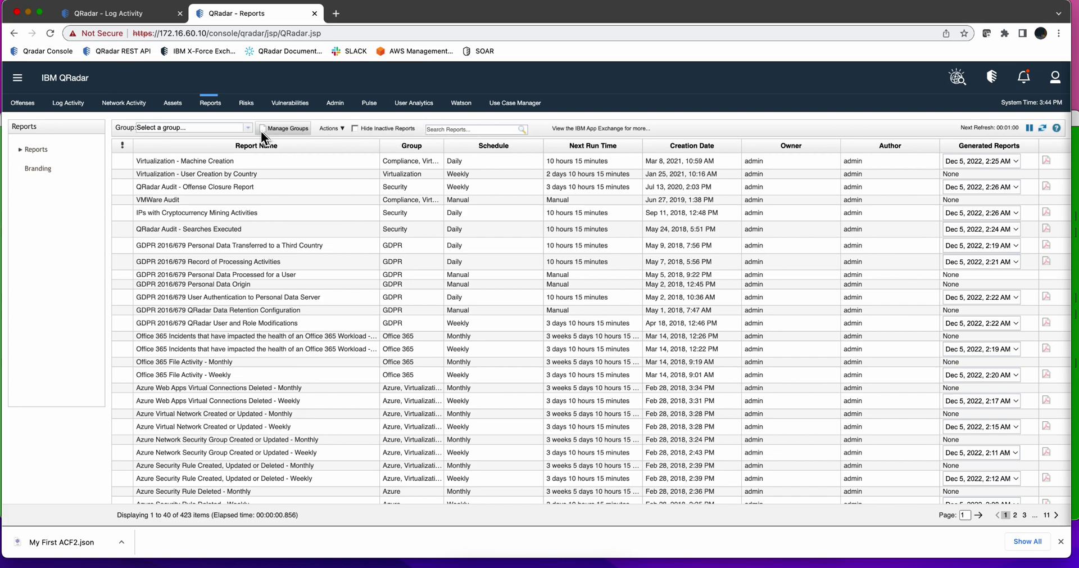
pyautogui.click(248, 128)
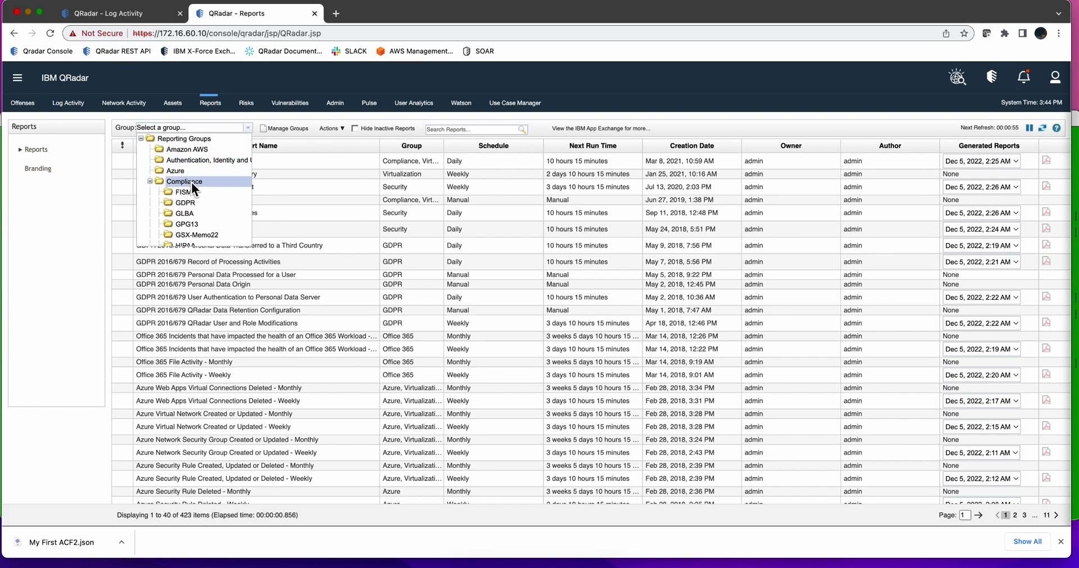
pyautogui.scroll(-1, 206, 200)
pyautogui.scroll(-2, 205, 200)
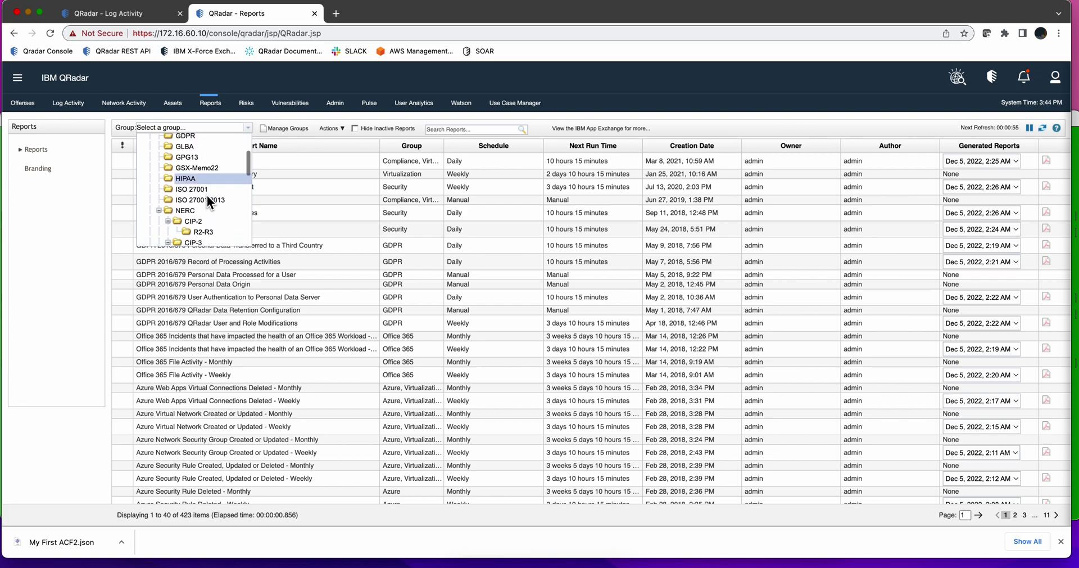
pyautogui.scroll(-1, 207, 195)
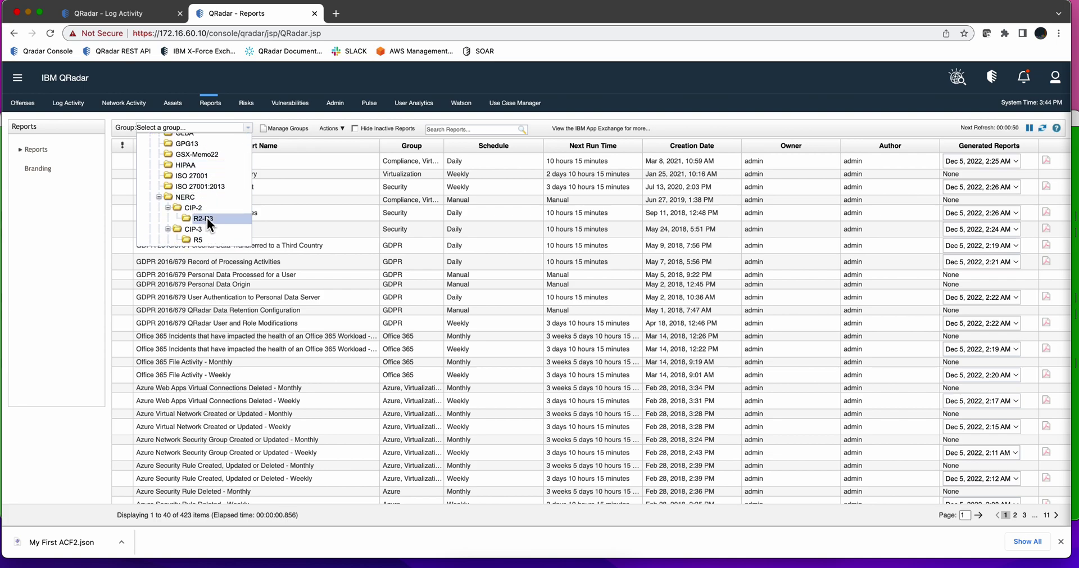
pyautogui.click(197, 175)
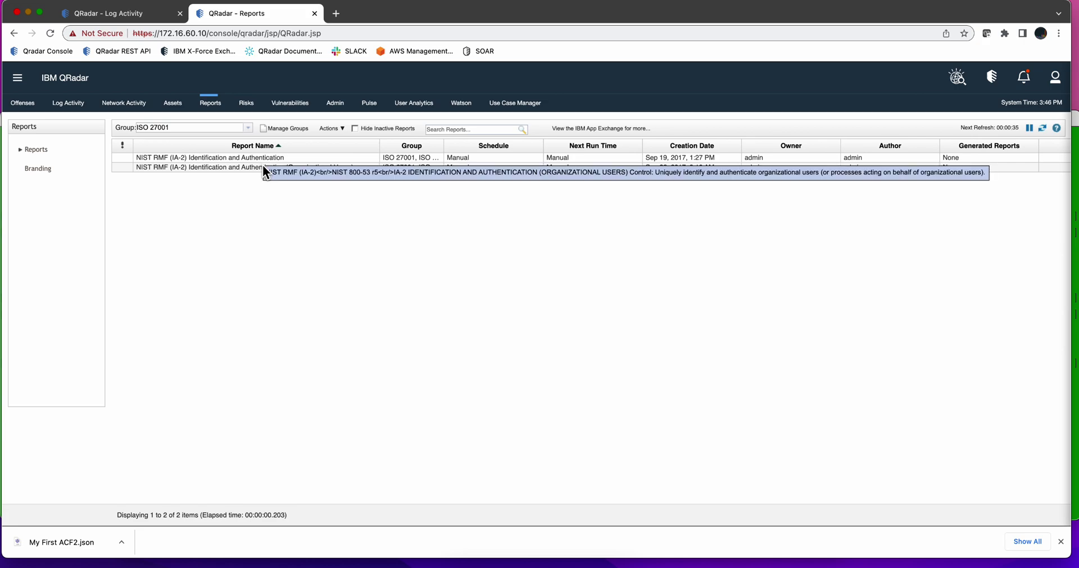
pyautogui.click(217, 169)
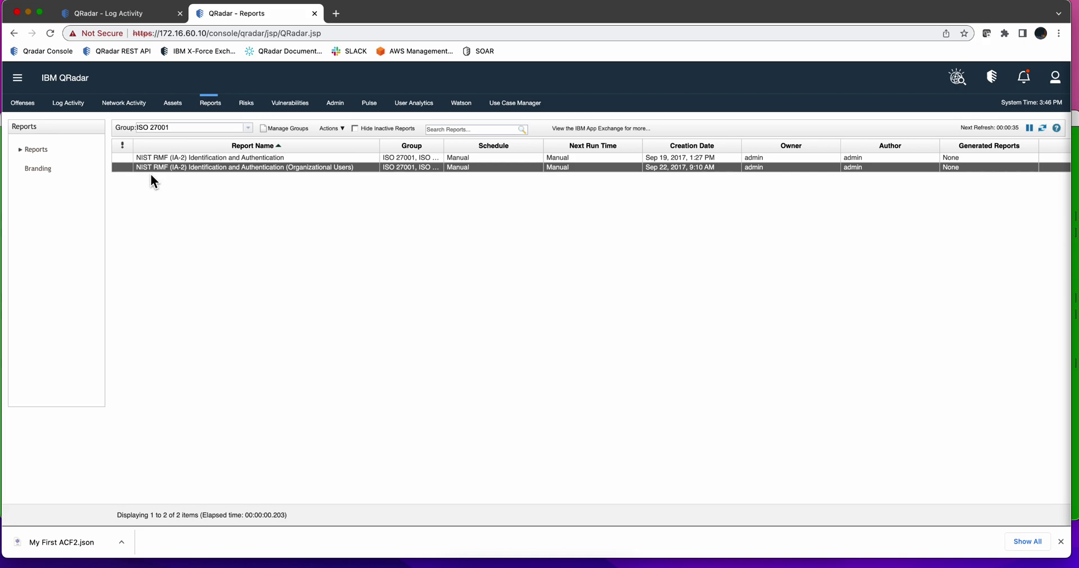
# Step: Open the Organizational Users report wizard, step through Layout and Contents to the first chart, then cancel
pyautogui.doubleClick(204, 170)
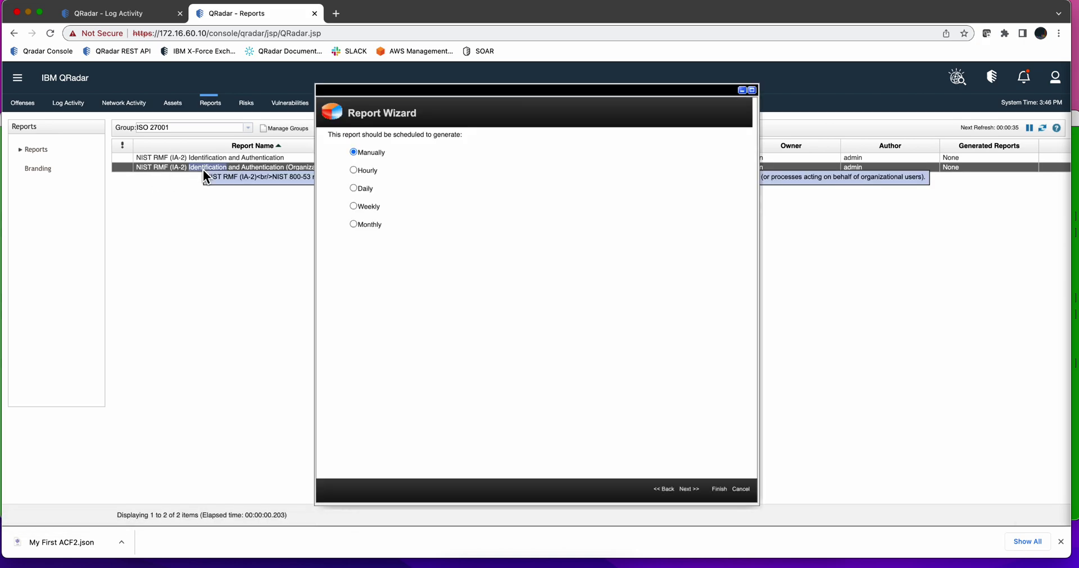
pyautogui.click(690, 486)
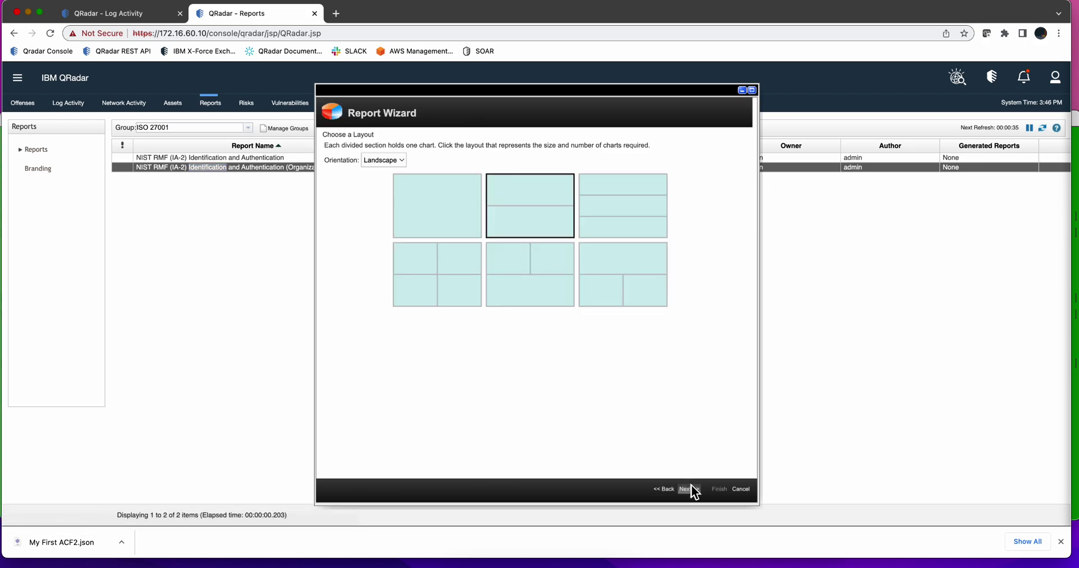
pyautogui.click(690, 489)
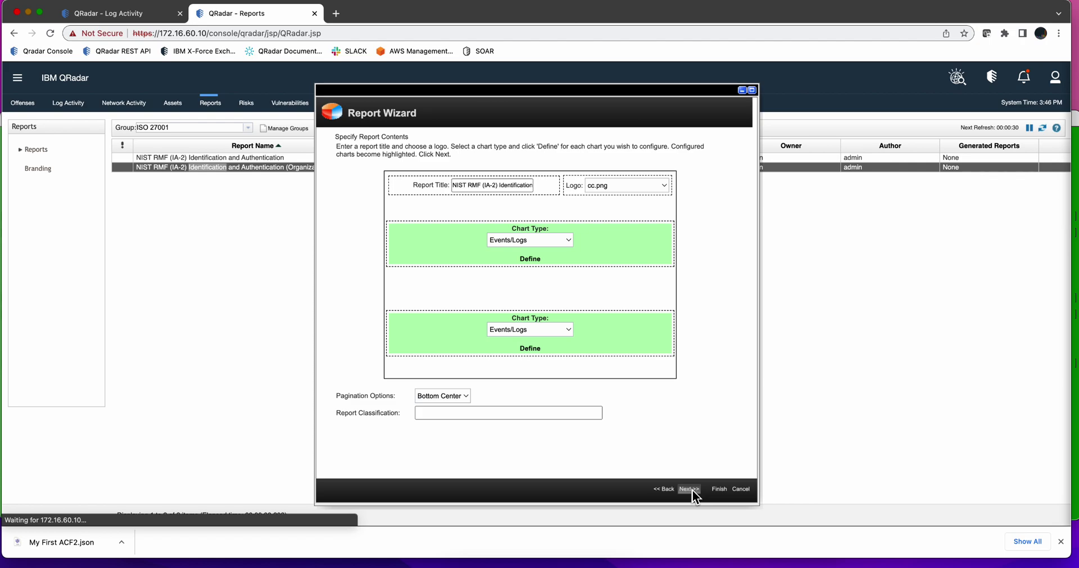
pyautogui.click(532, 260)
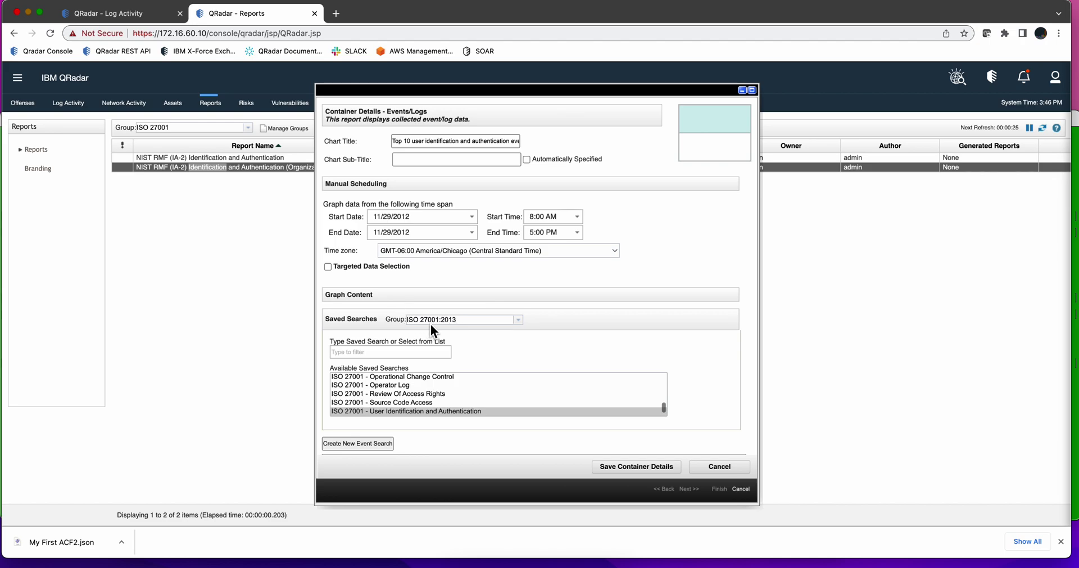
pyautogui.click(740, 489)
# Step: Confirm discarding the wizard, then open Edit Search from Log Activity
pyautogui.click(622, 99)
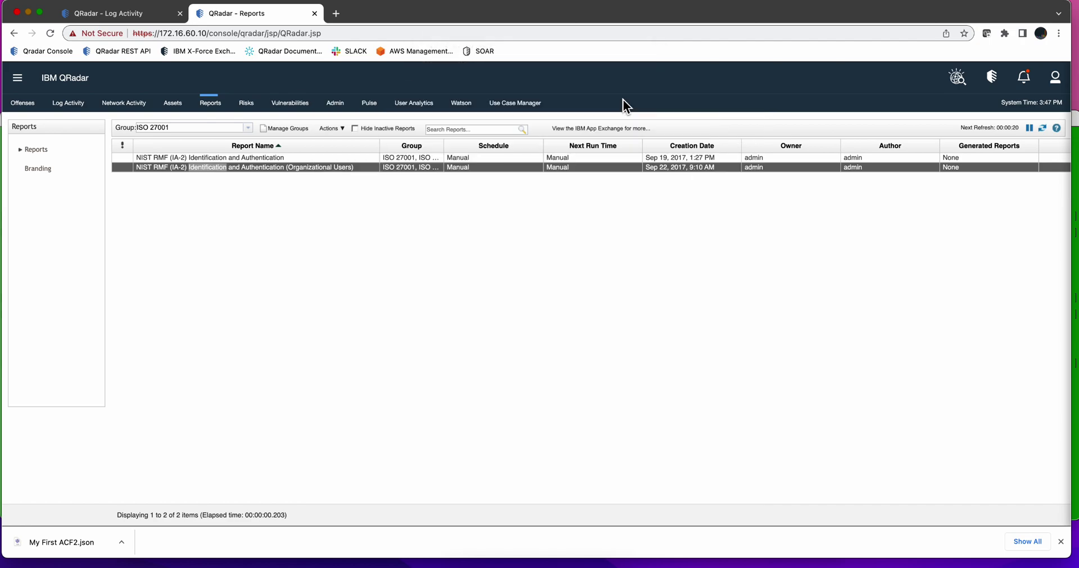
pyautogui.click(86, 13)
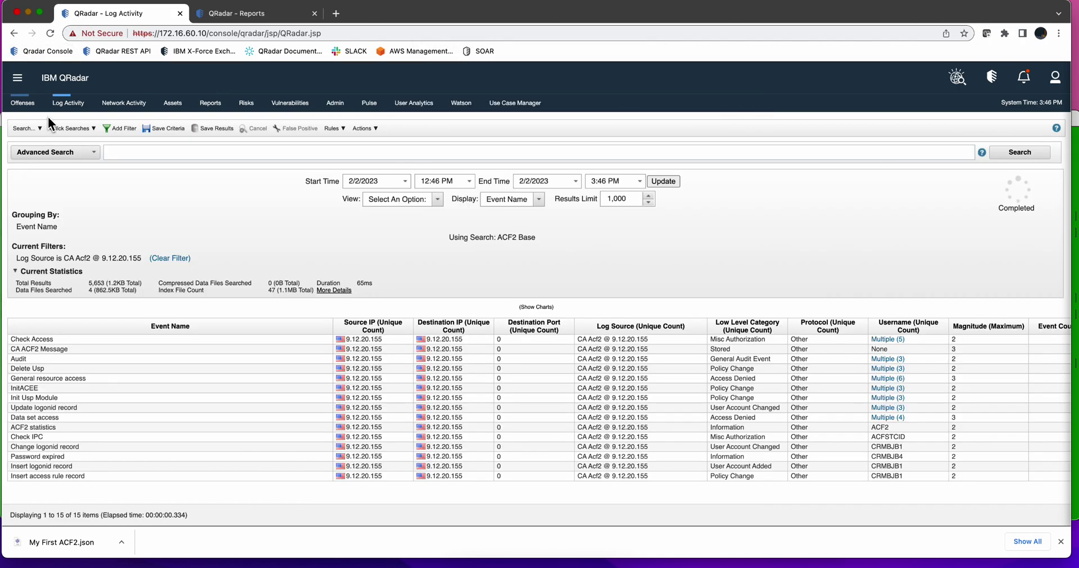
pyautogui.click(33, 127)
pyautogui.click(35, 153)
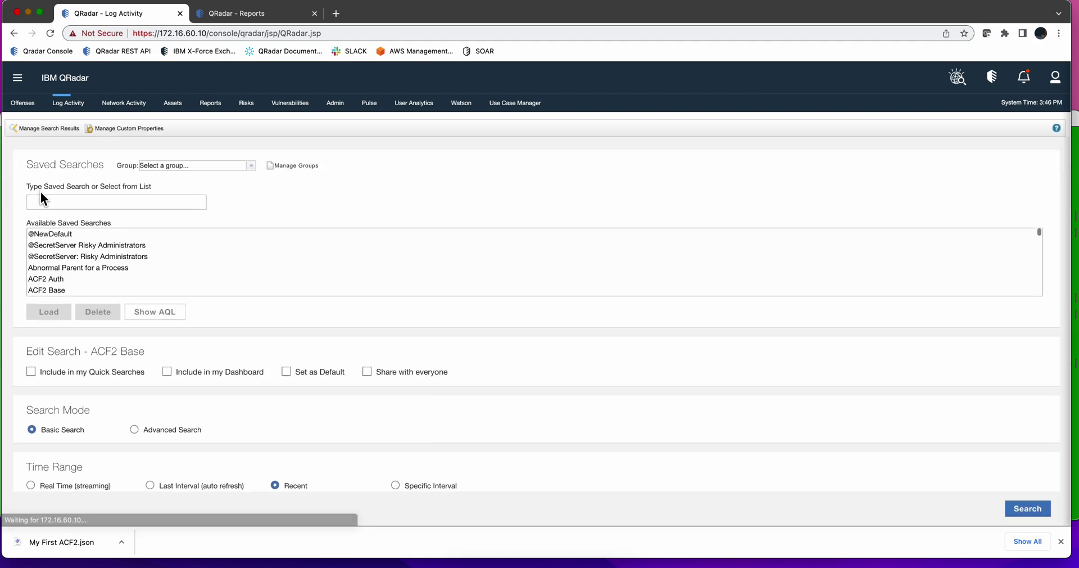
# Step: Filter saved searches by 'ISO', choose ISO 27001 - Source Code Access, and show its AQL
pyautogui.click(43, 199)
pyautogui.write('ISO')
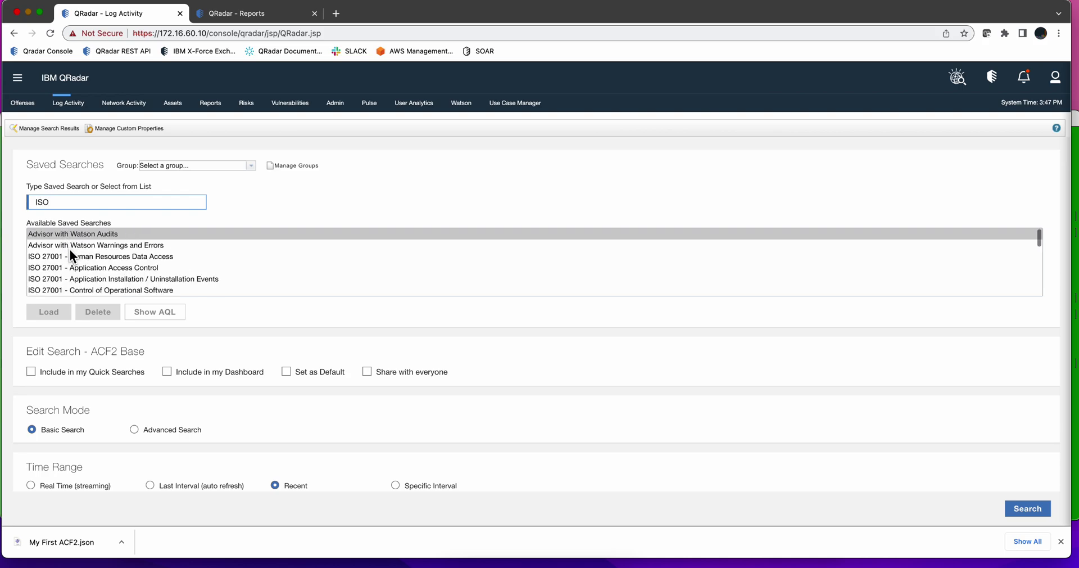
pyautogui.scroll(-5, 69, 248)
pyautogui.scroll(-8, 70, 249)
pyautogui.scroll(-1, 69, 248)
pyautogui.click(42, 263)
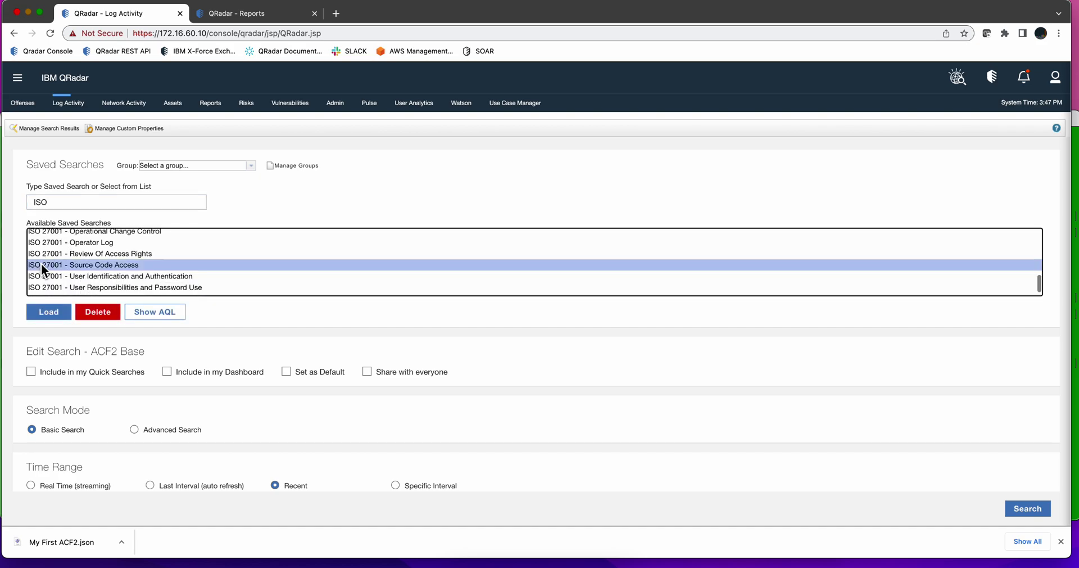
pyautogui.click(155, 313)
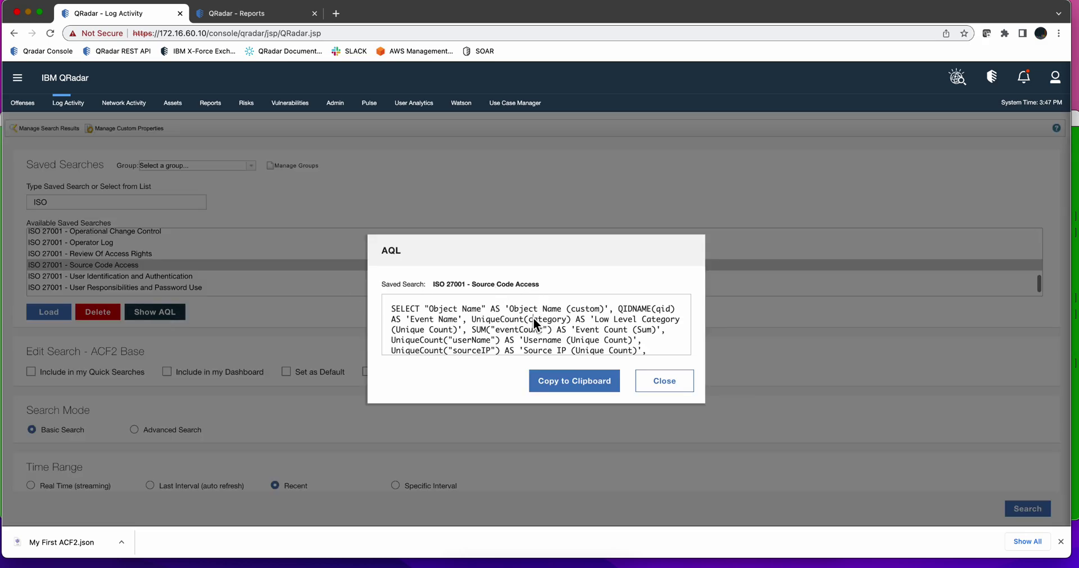
pyautogui.scroll(-5, 534, 318)
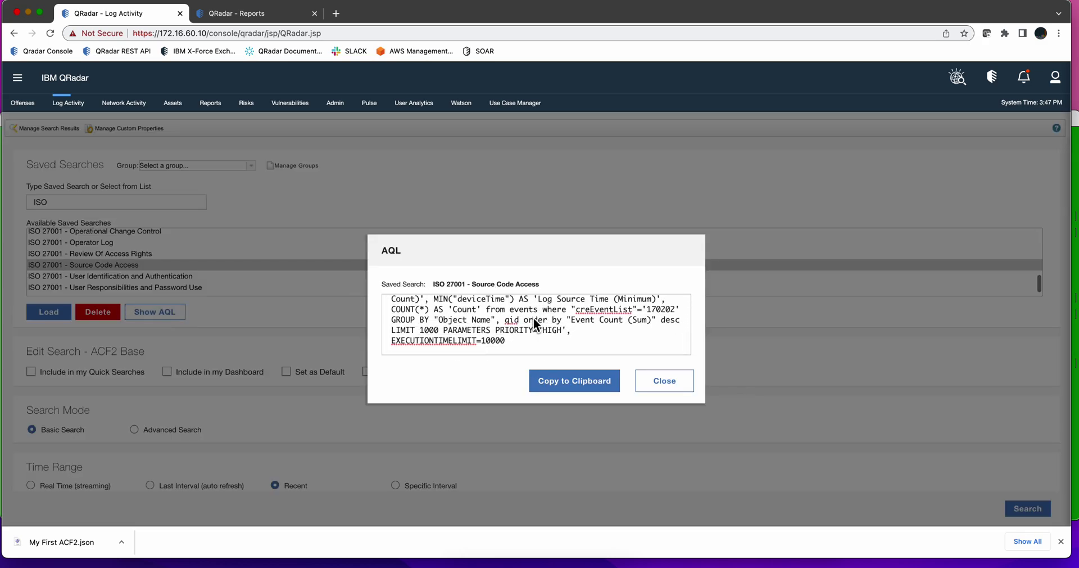